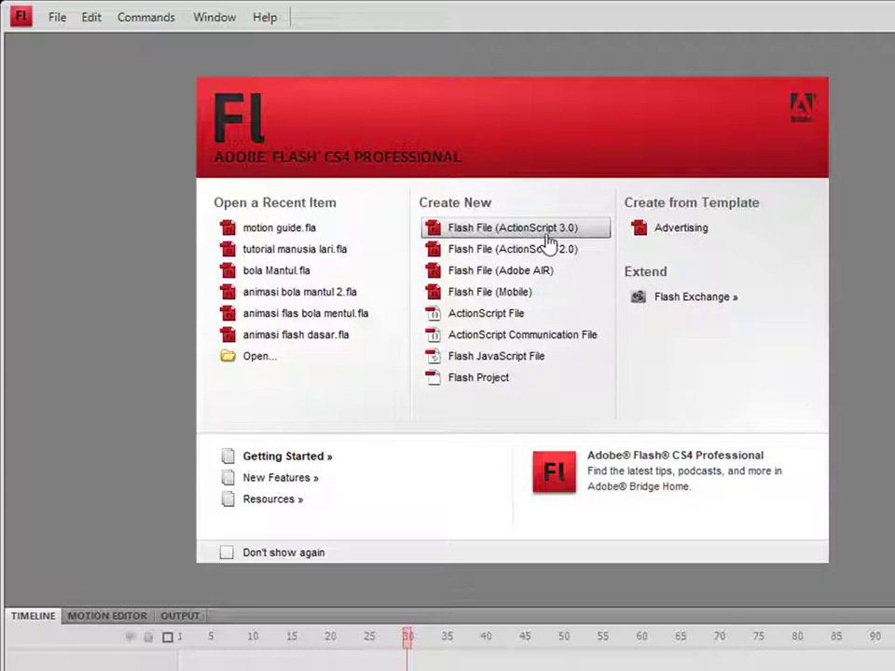
Create a new Flash File (ActionScript 3.0) with a stage width of 600 px and a frame rate of 20 fps.
click(548, 233)
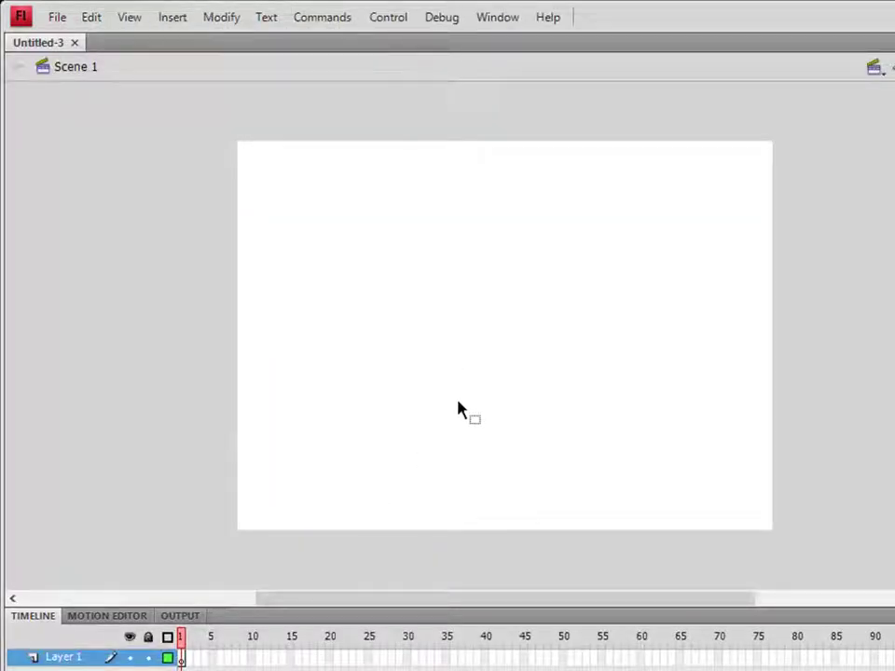
click(225, 18)
click(250, 44)
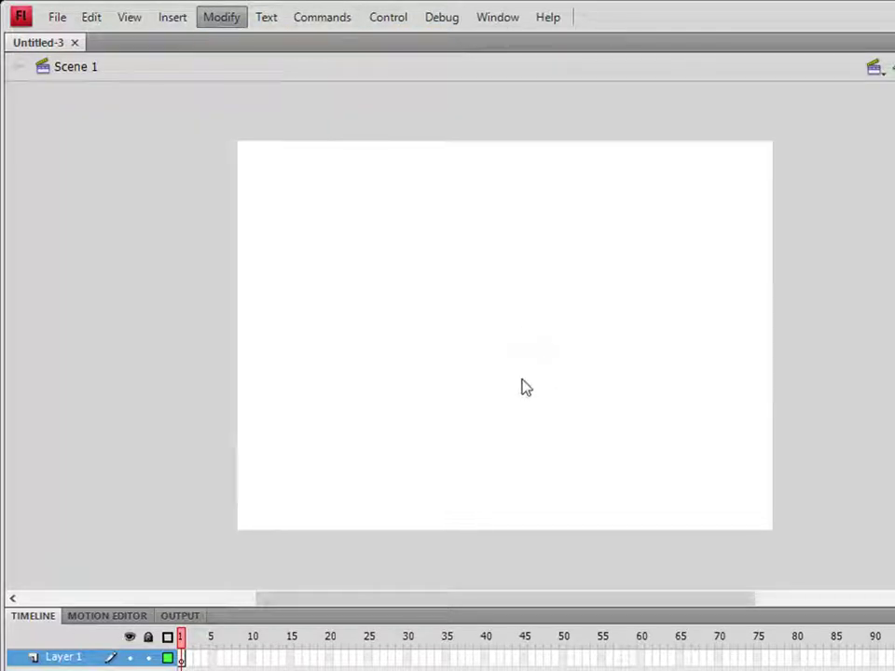
click(561, 294)
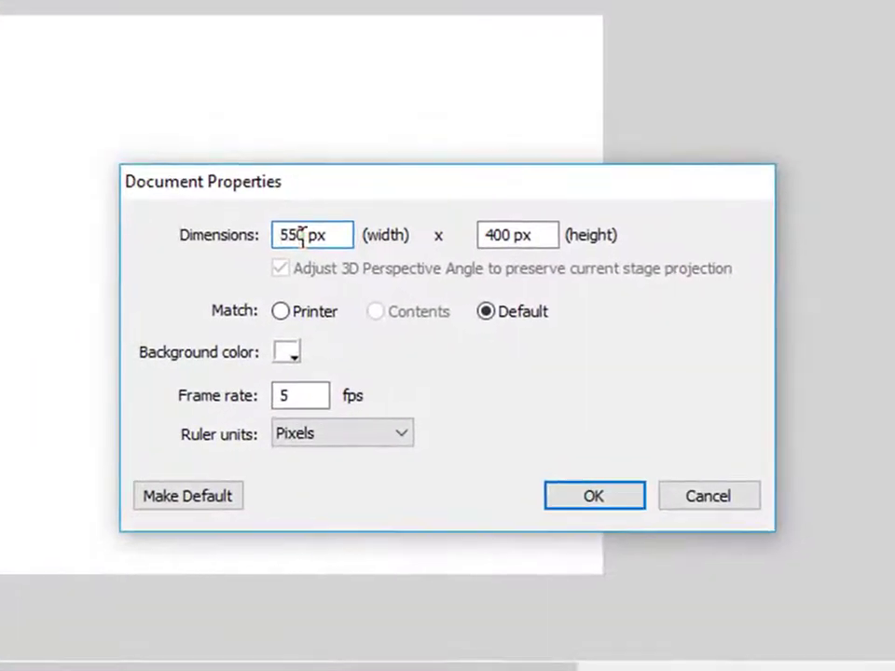
drag(561, 294, 475, 302)
text(60)
key(BackSpace)
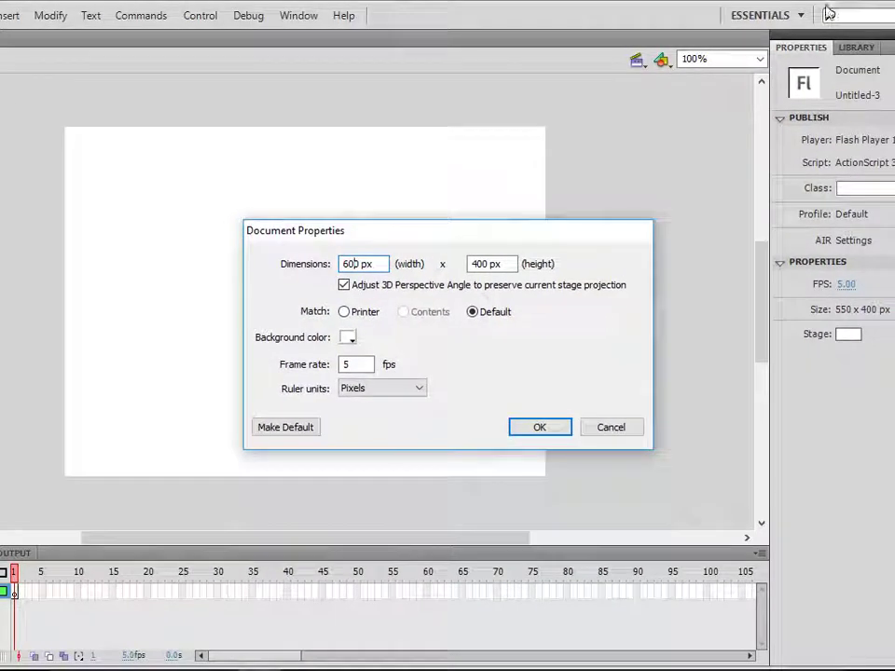
double_click(347, 365)
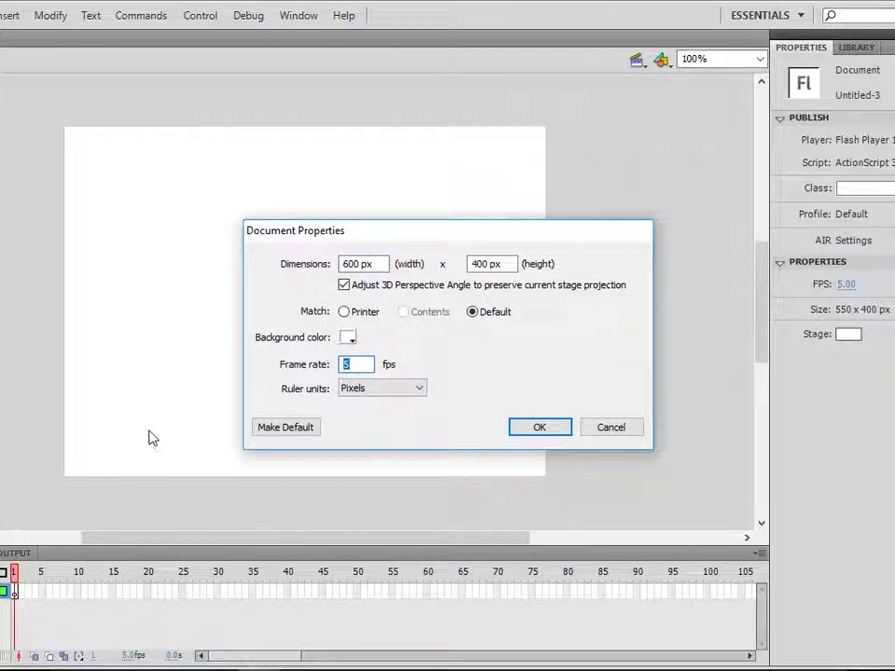
text(20)
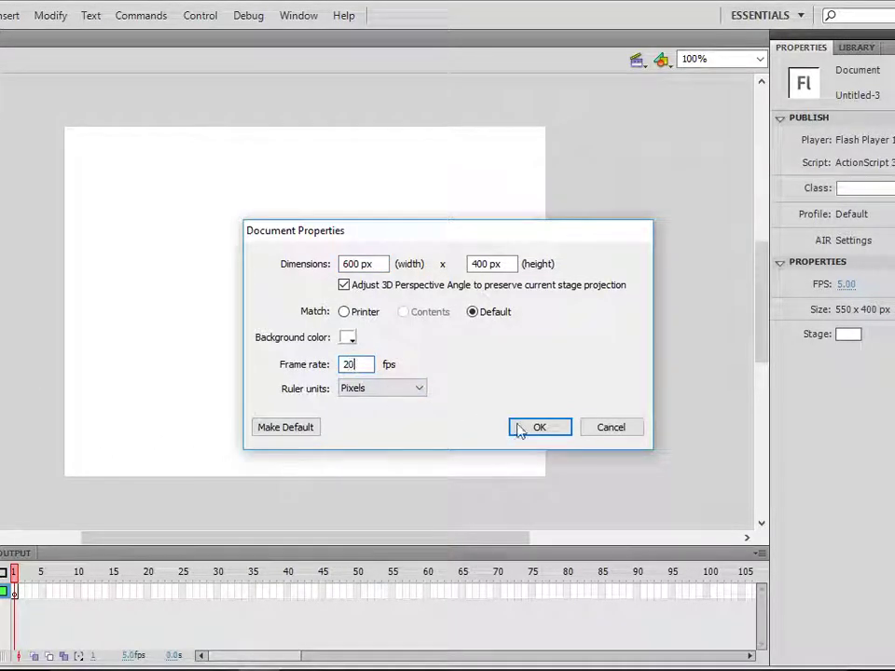
click(563, 427)
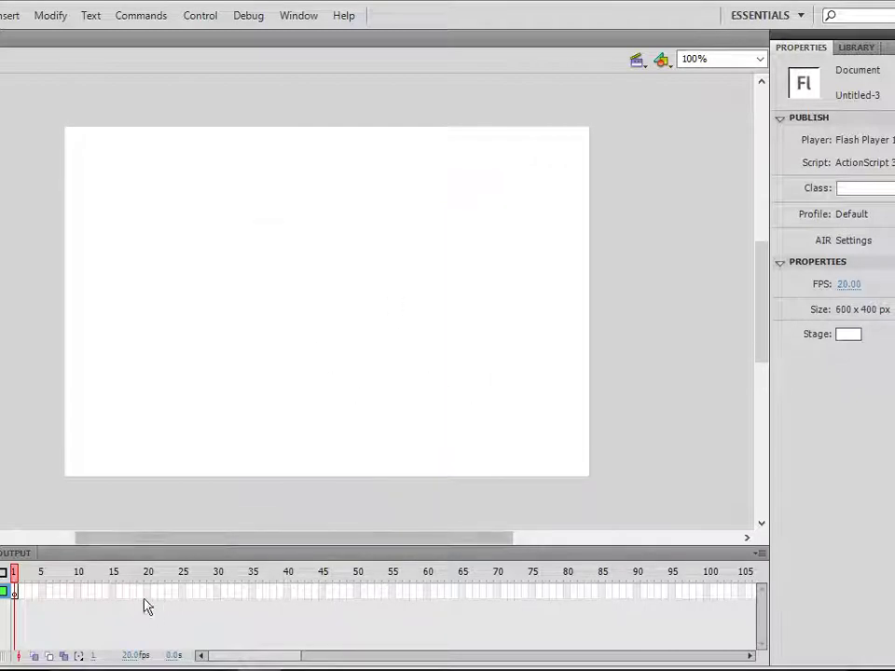
Draw a black circle about 146 px in diameter near the stage's left edge with the Oval tool.
drag(19, 597, 298, 368)
key(o)
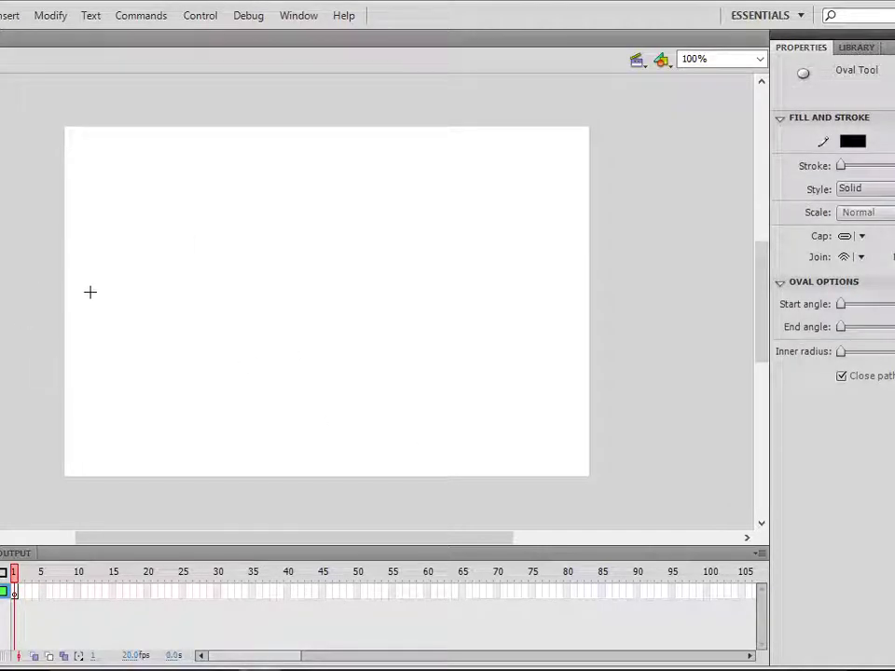
drag(78, 272, 205, 383)
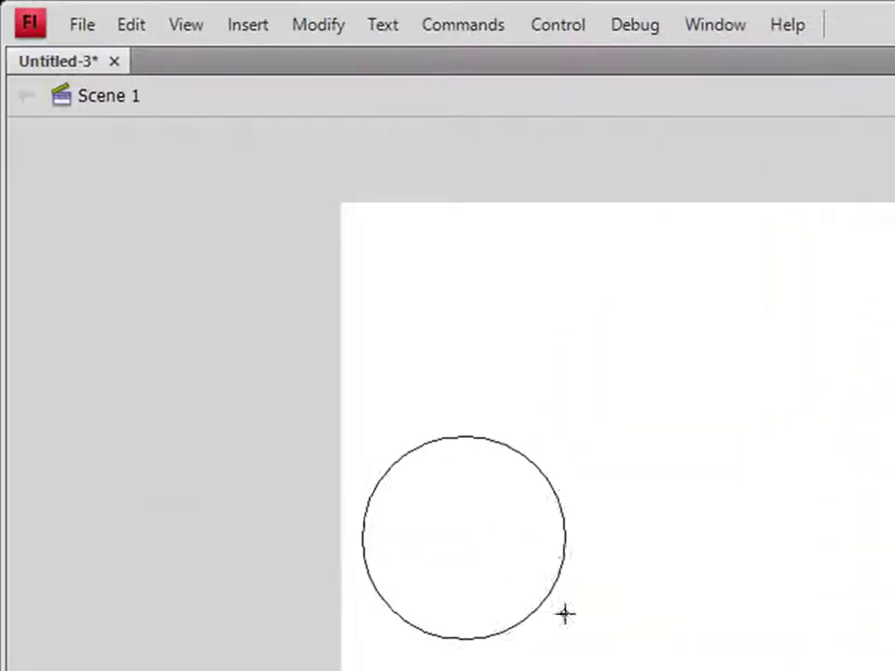
mouse_move(566, 613)
mouse_down()
mouse_move(551, 619)
mouse_move(569, 617)
mouse_move(565, 611)
mouse_up()
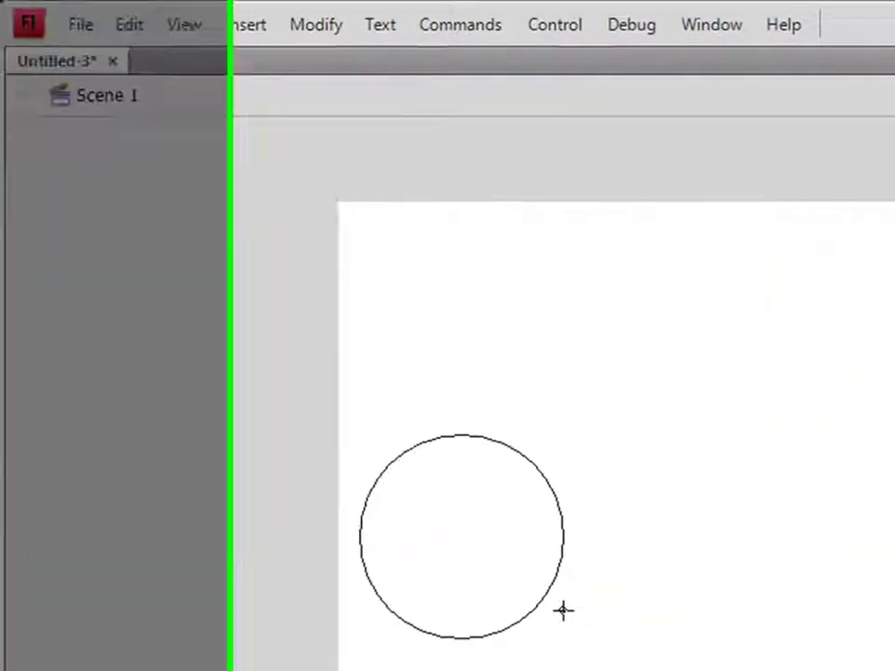
drag(564, 611, 564, 612)
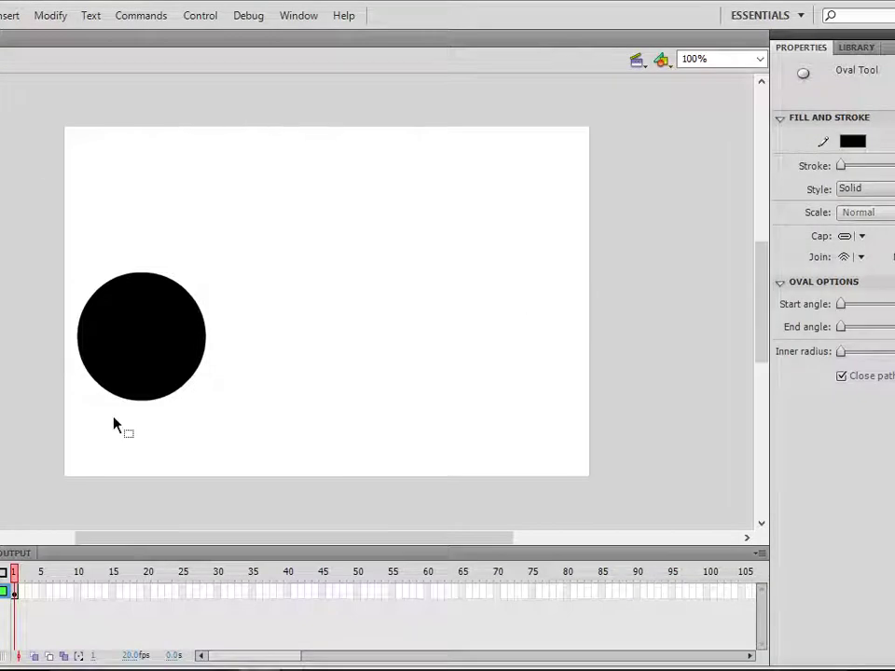
Group the black circle's fill and outline into one object.
key(v)
click(161, 333)
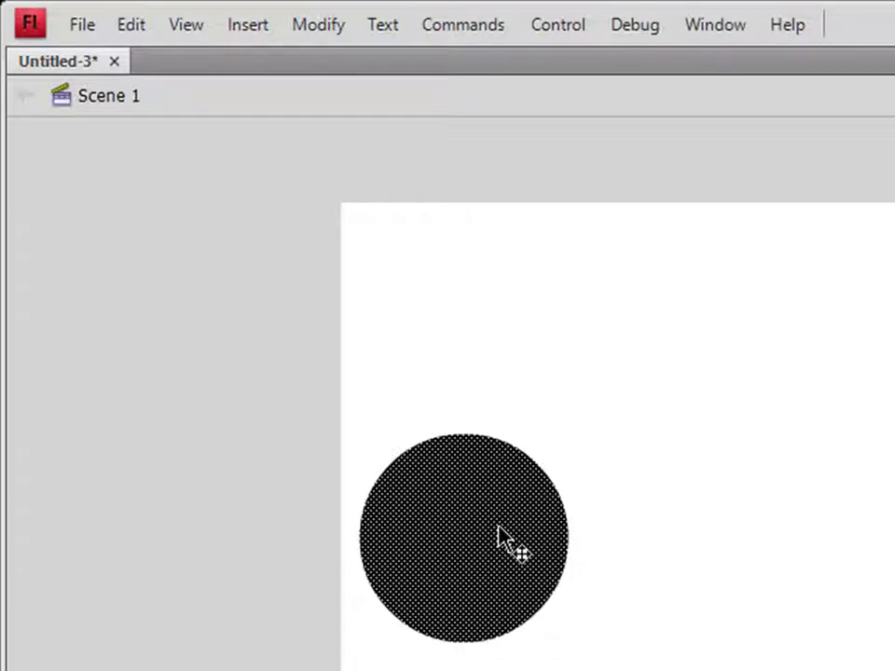
right_click(499, 528)
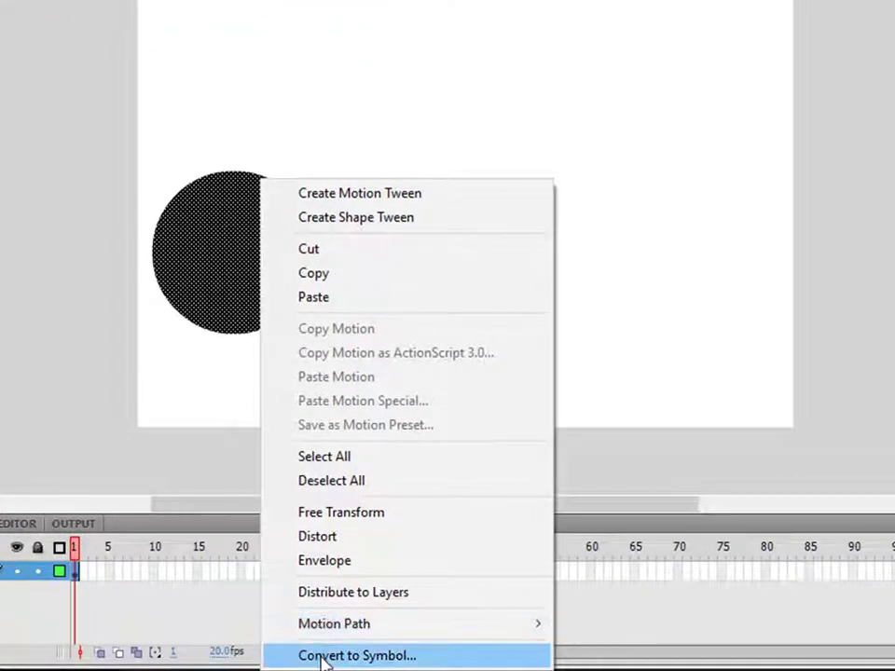
click(774, 190)
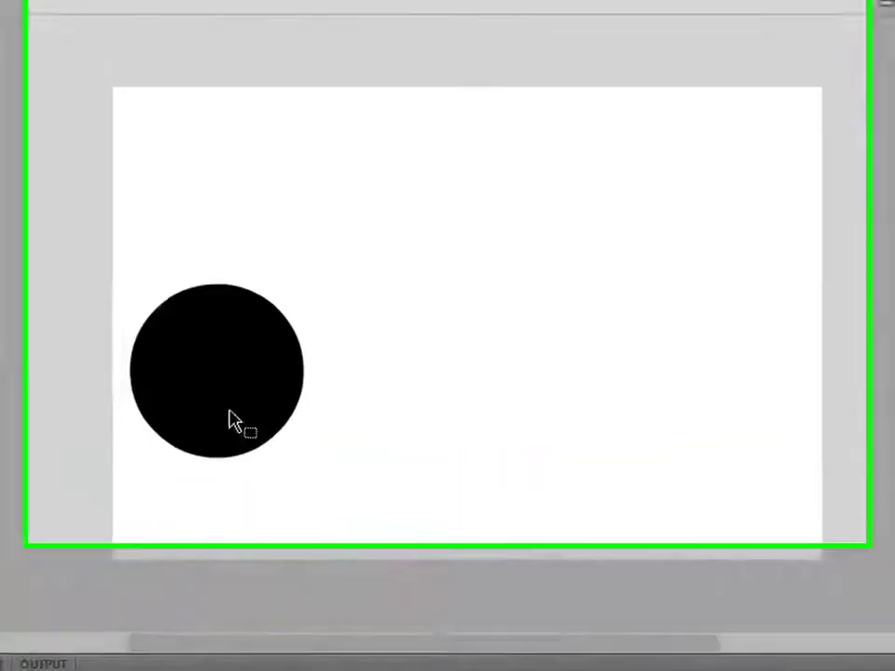
click(239, 350)
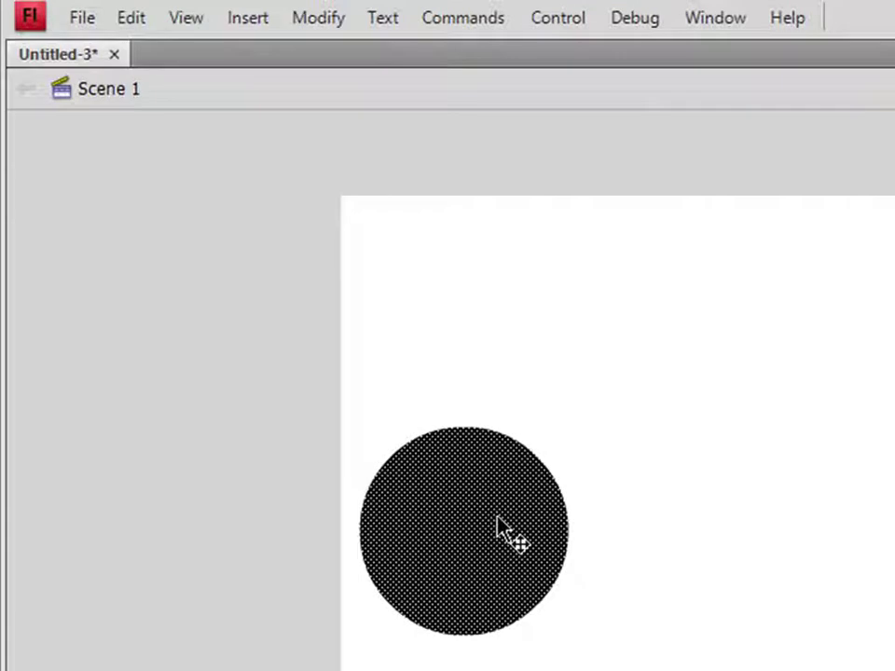
key(ctrl+g)
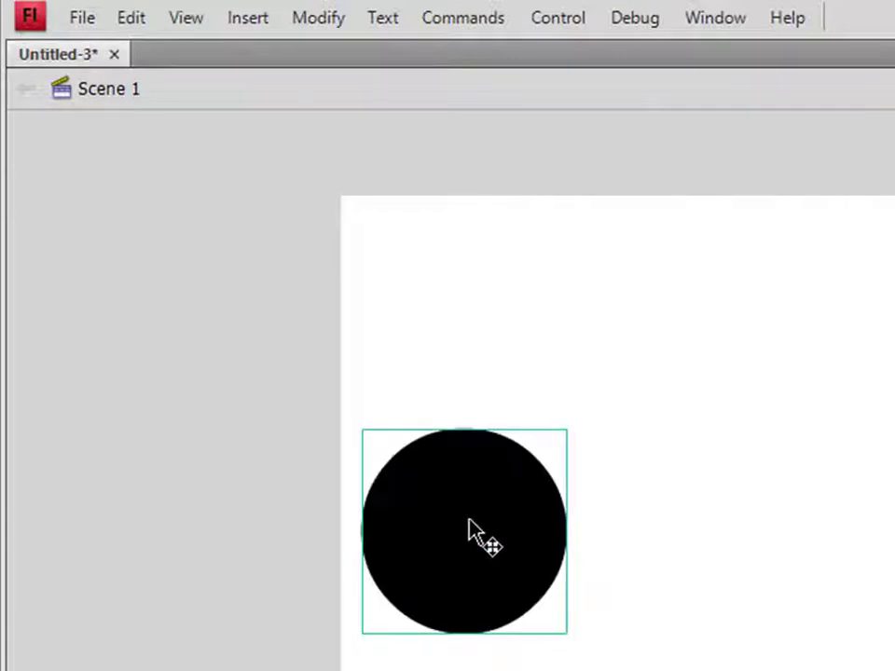
Duplicate the grouped black circle and place the copy just to the right of the original.
key(ctrl+shift+a)
click(541, 552)
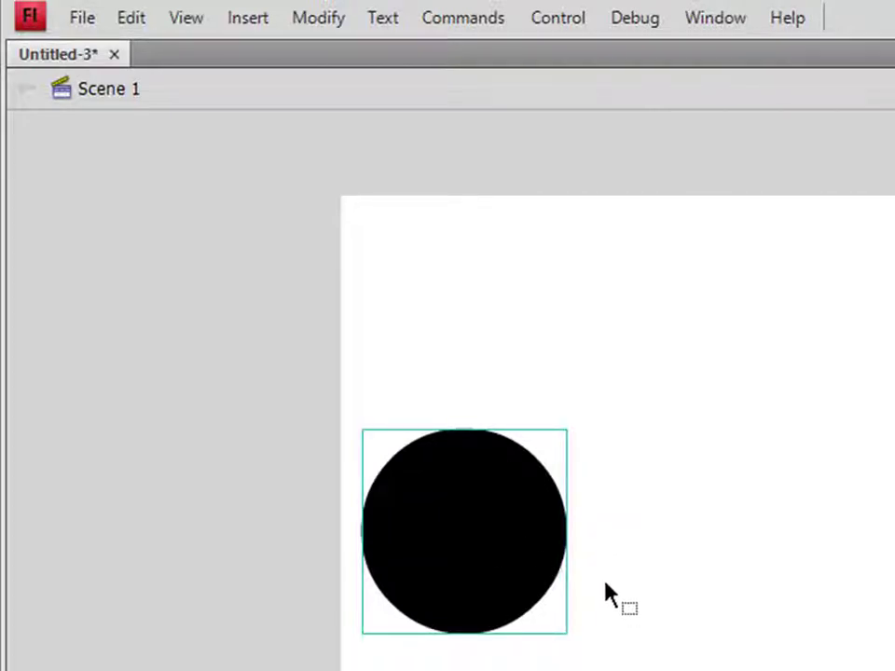
click(344, 506)
click(550, 515)
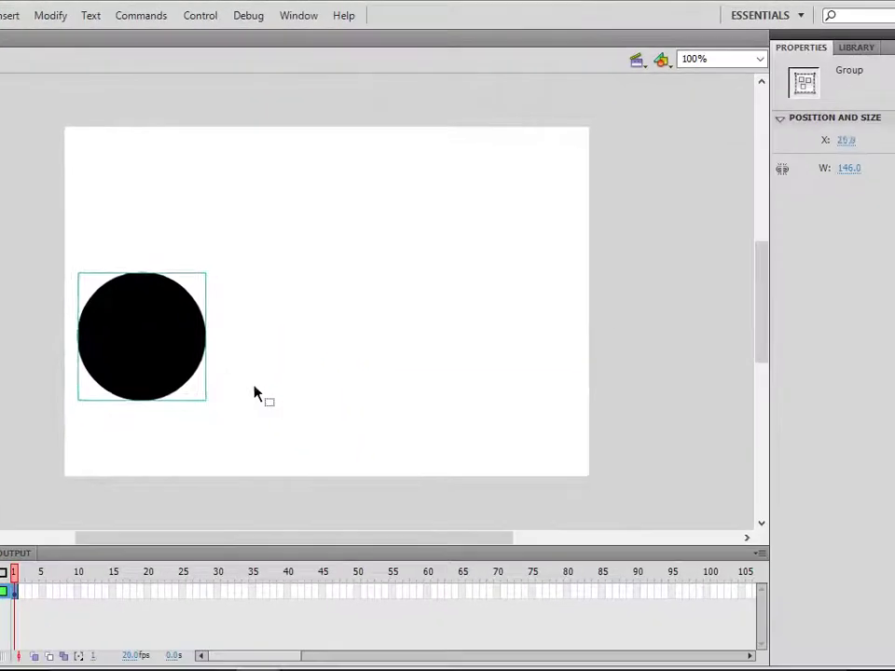
key(ctrl+v)
drag(308, 317, 312, 364)
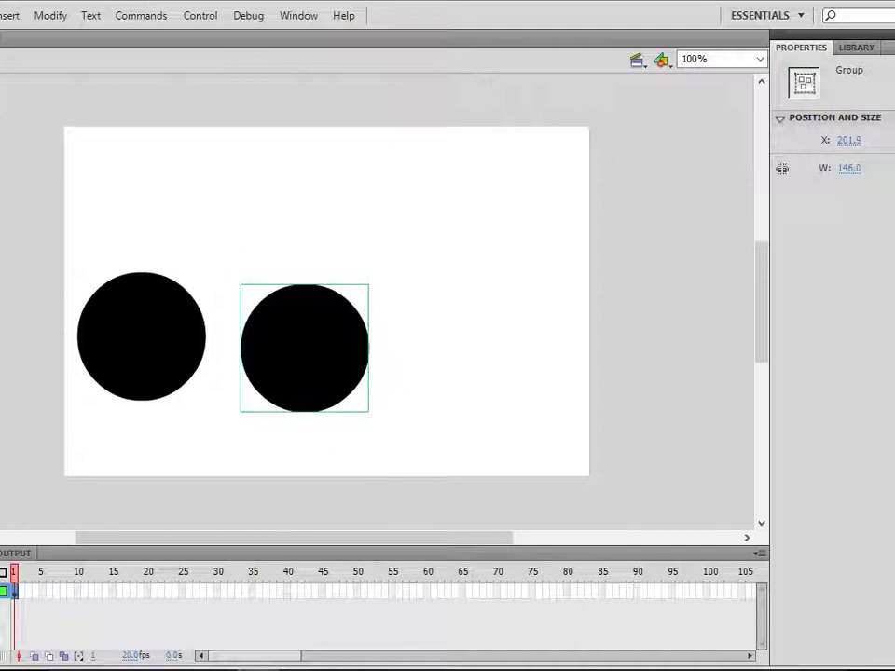
Scale the copied circle down proportionally to about 84.5 px in diameter with Free Transform.
key(q)
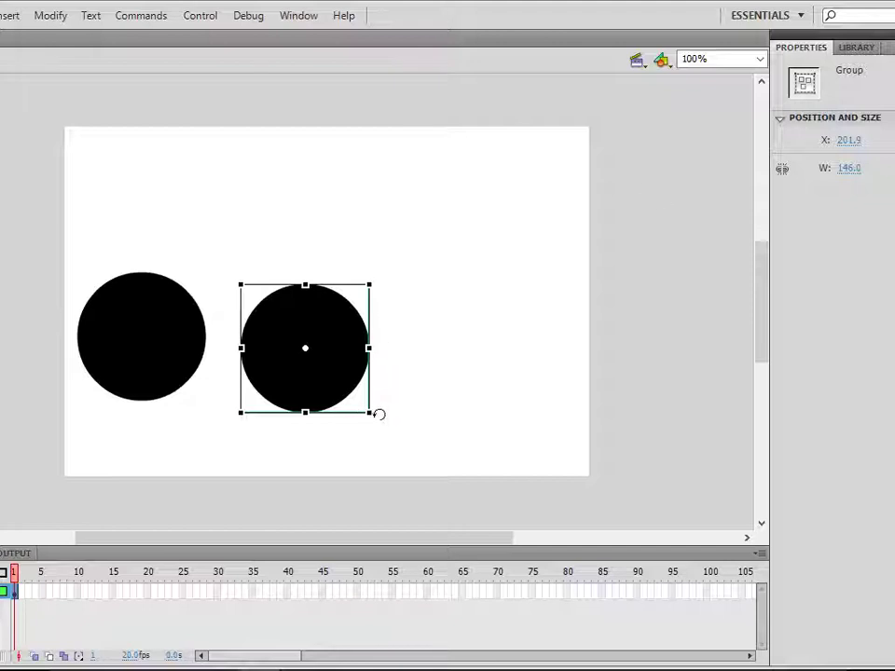
drag(368, 416, 314, 360)
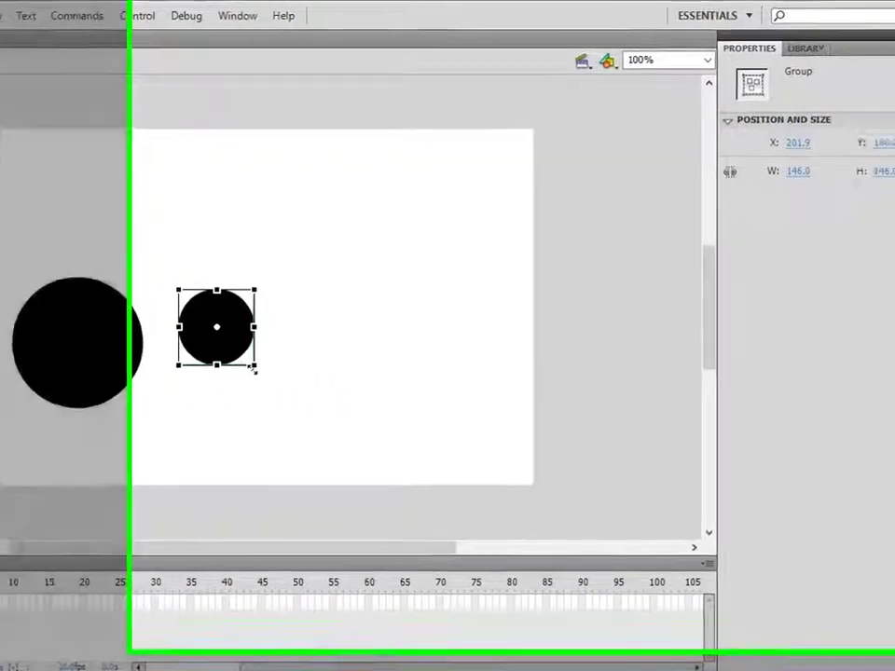
click(210, 386)
click(110, 362)
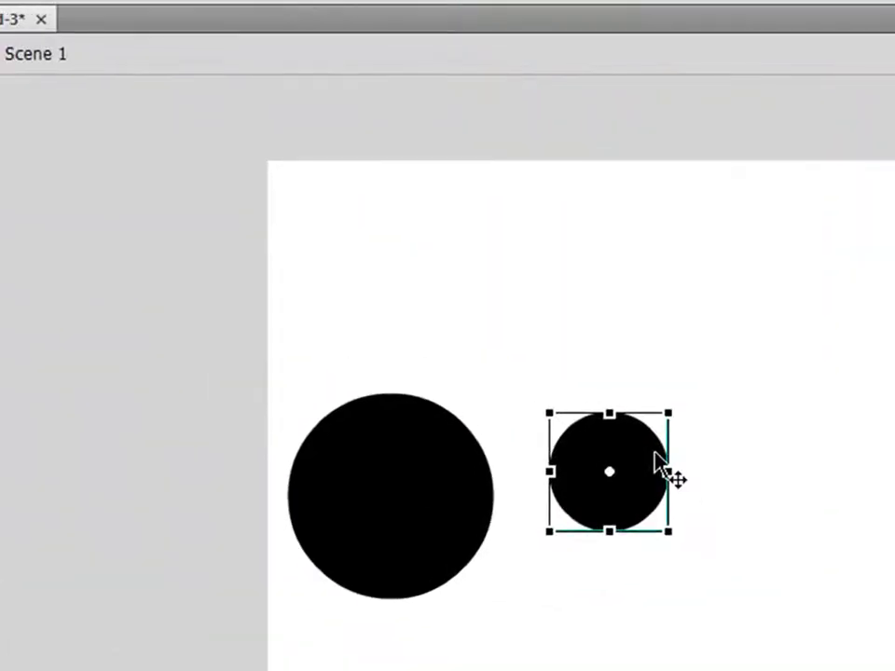
click(675, 498)
click(664, 496)
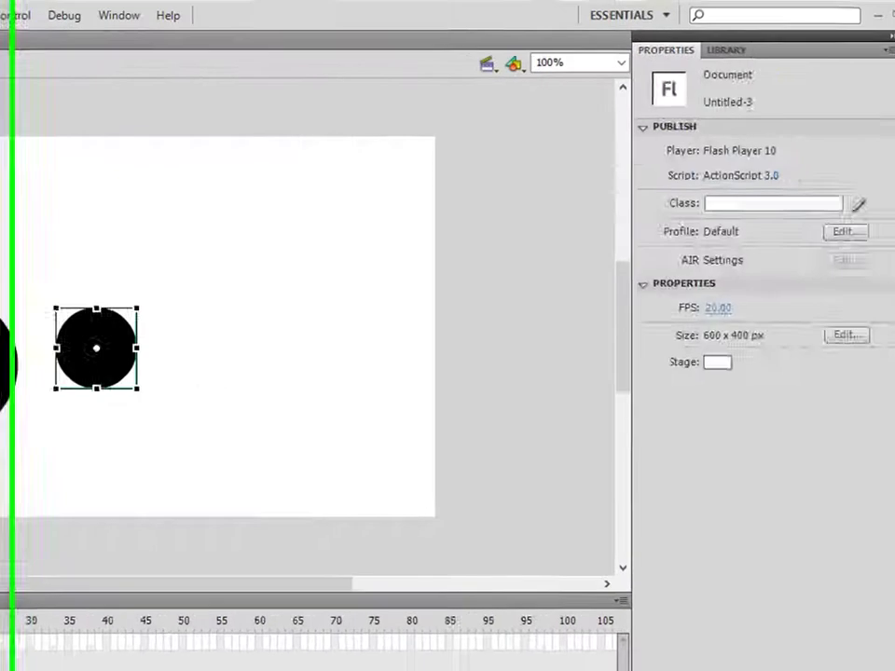
Try to change the small circle's fill to dark grey while only its group is selected.
click(879, 531)
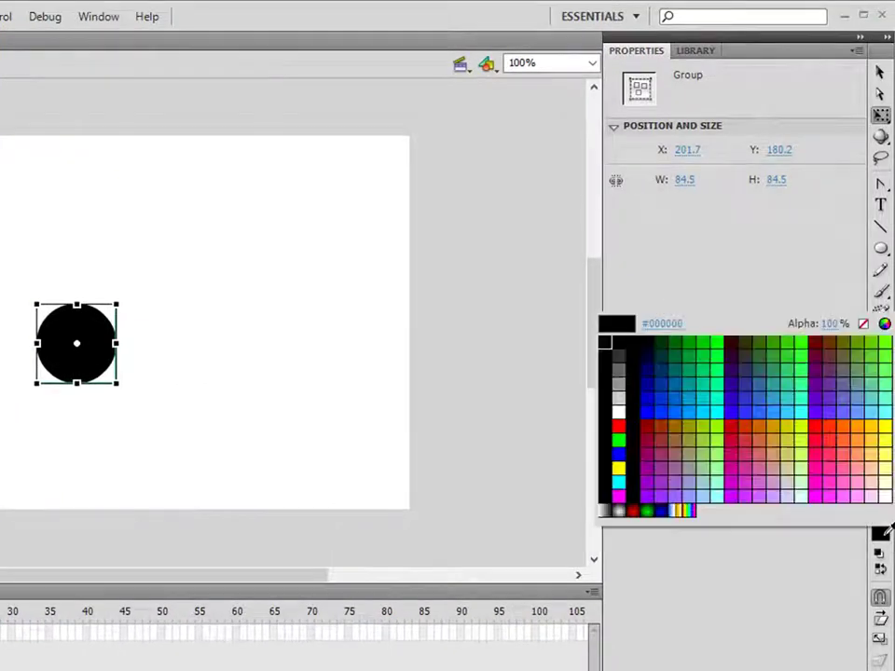
click(629, 377)
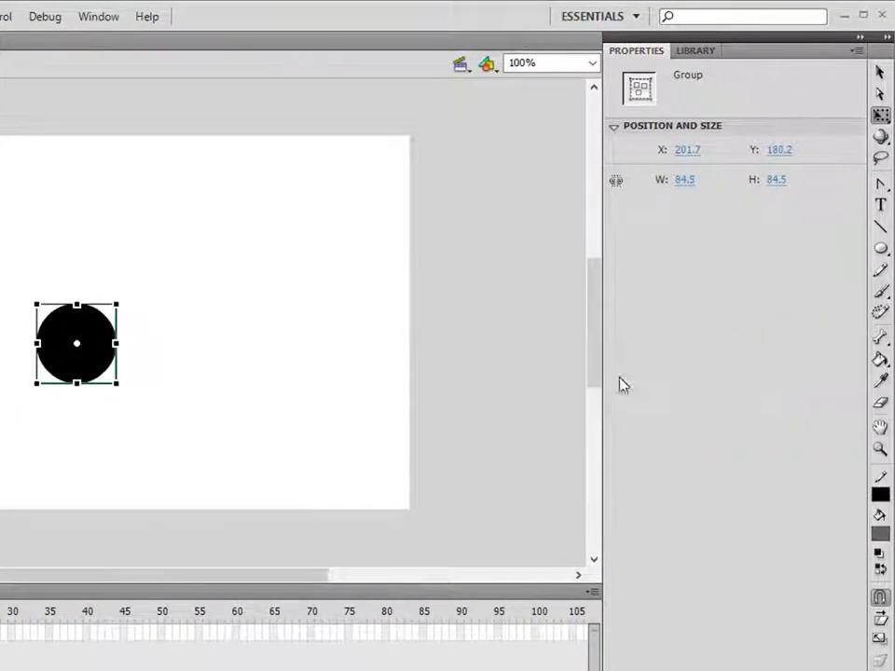
click(110, 425)
click(110, 360)
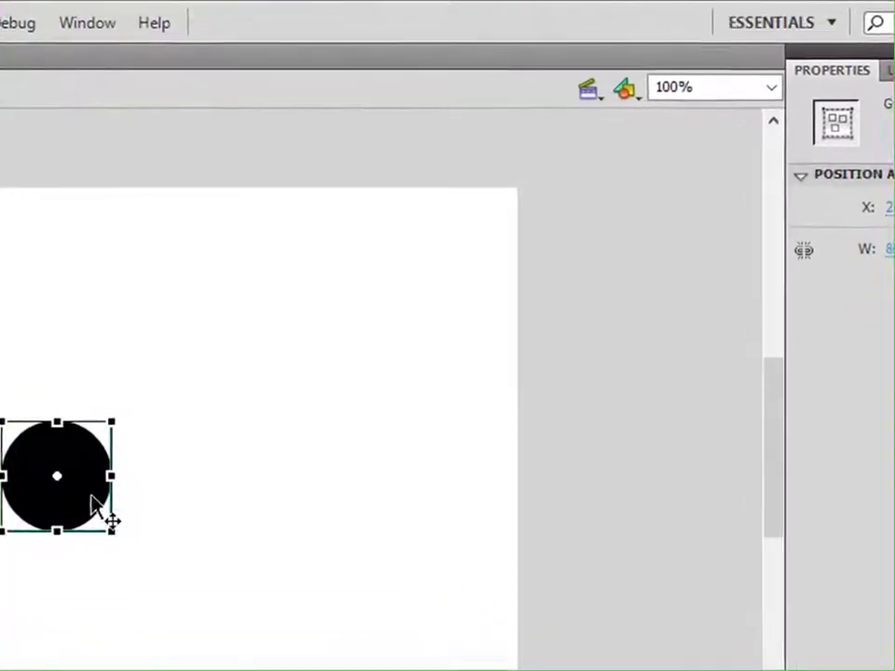
click(133, 396)
click(84, 514)
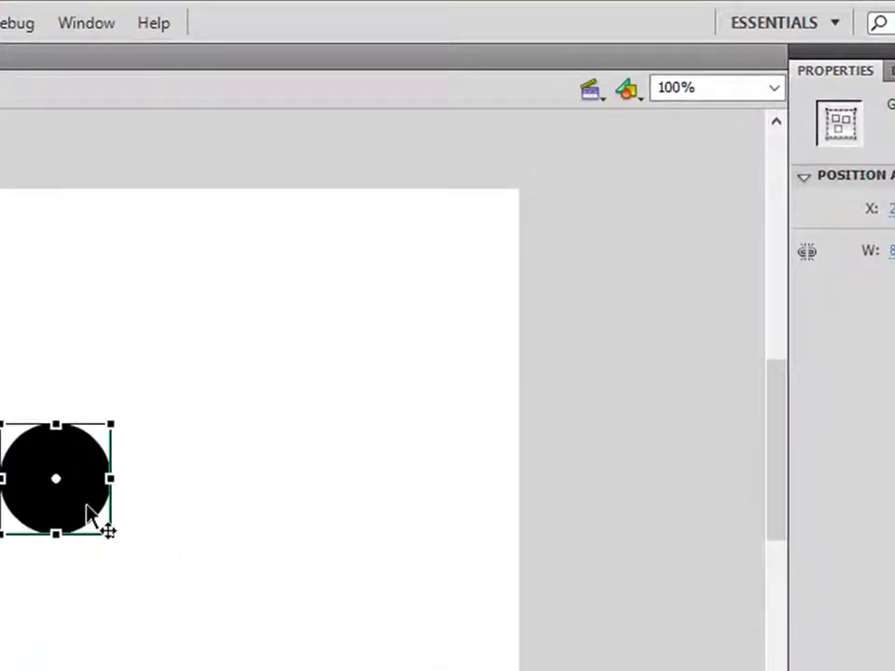
Fill the small circle inside its group with medium grey and group its fill with its outline.
double_click(86, 508)
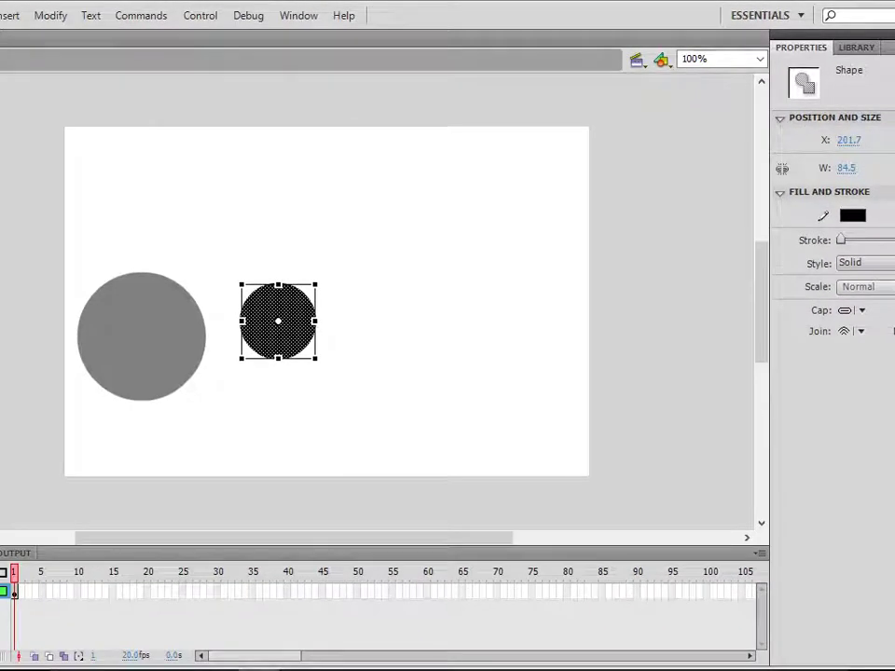
click(890, 215)
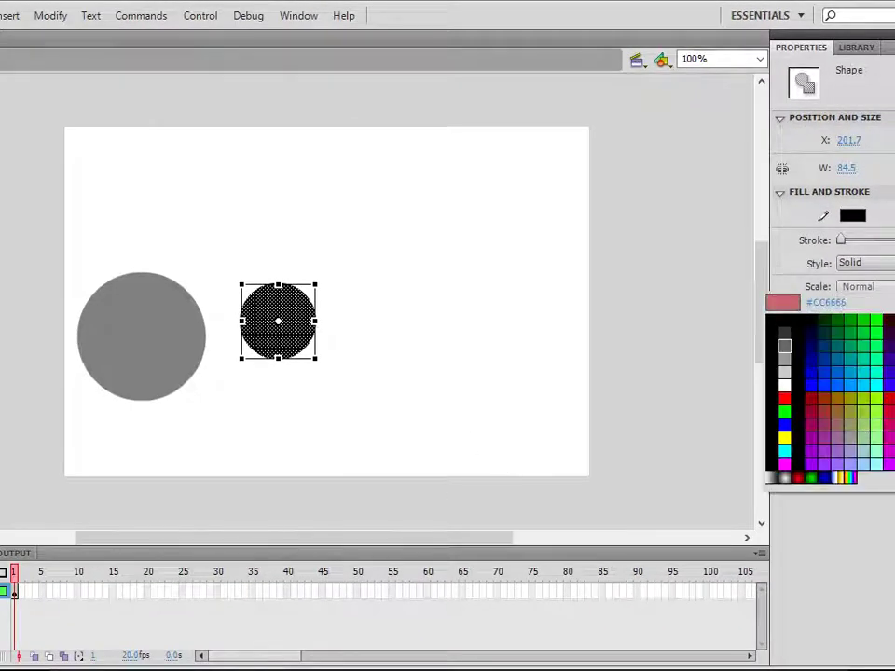
click(785, 359)
click(438, 382)
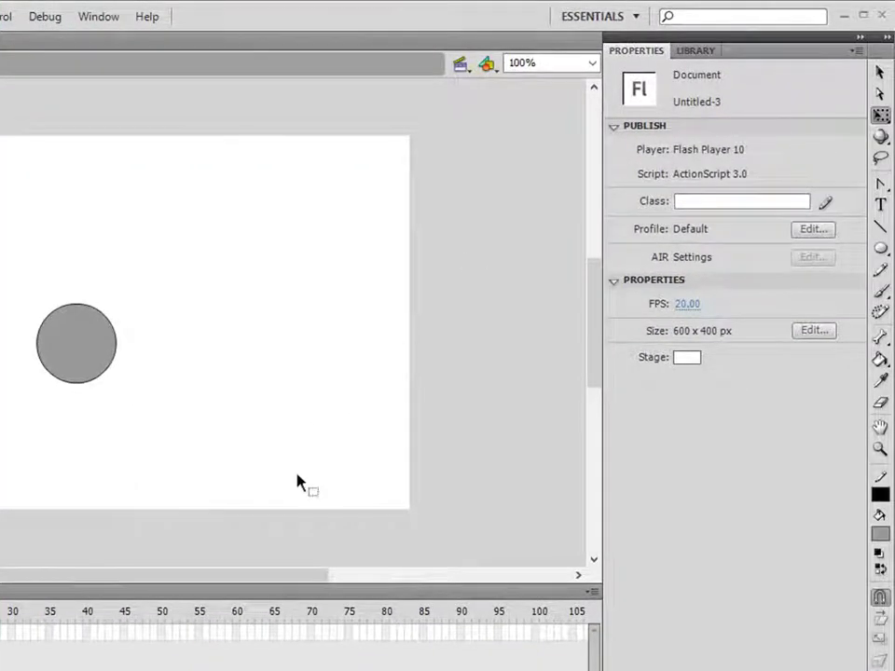
drag(132, 371, 26, 311)
key(ctrl+g)
click(201, 452)
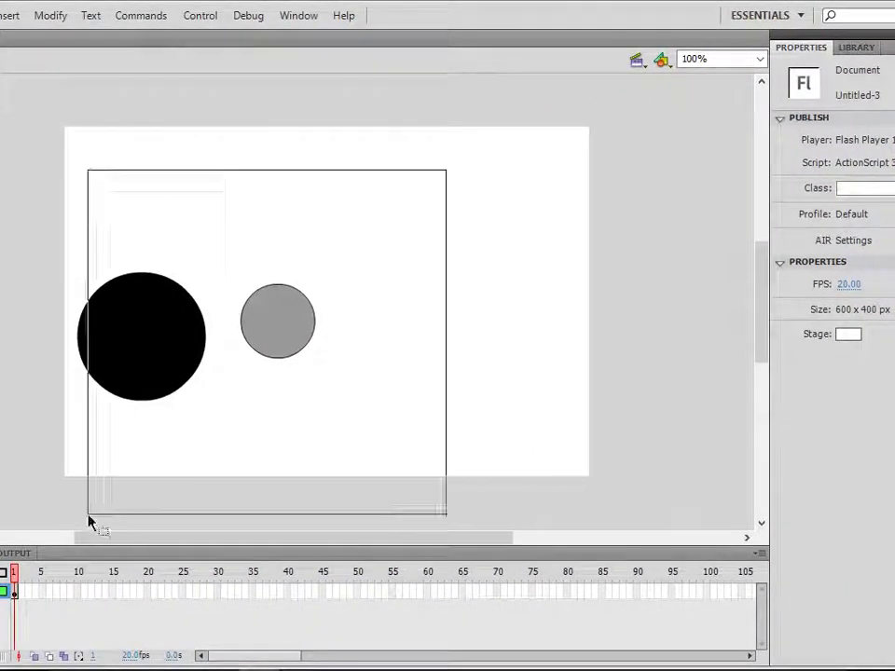
Move the grey circle onto the centre of the large black circle to form a wheel hub.
click(186, 356)
drag(240, 351, 157, 345)
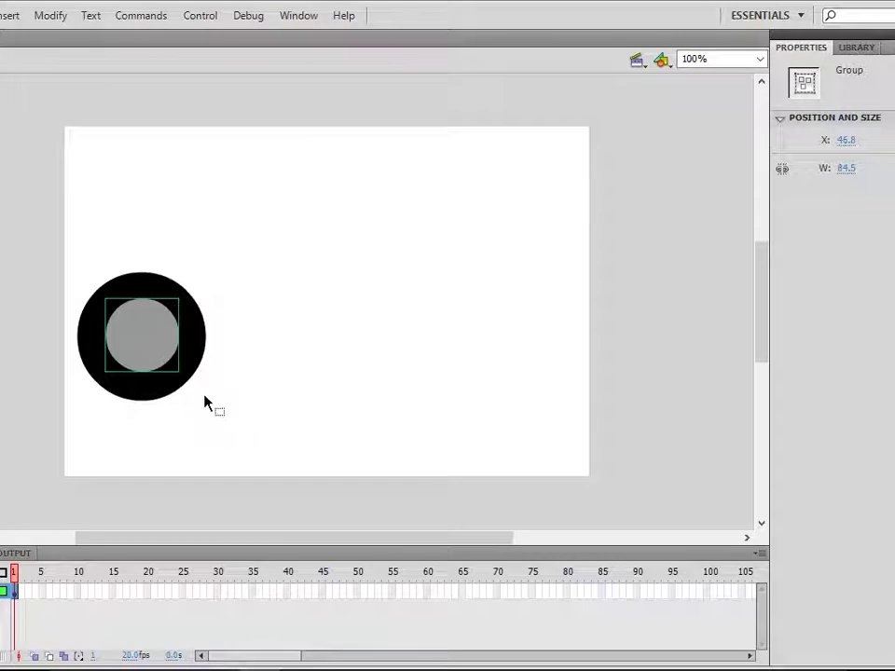
click(257, 421)
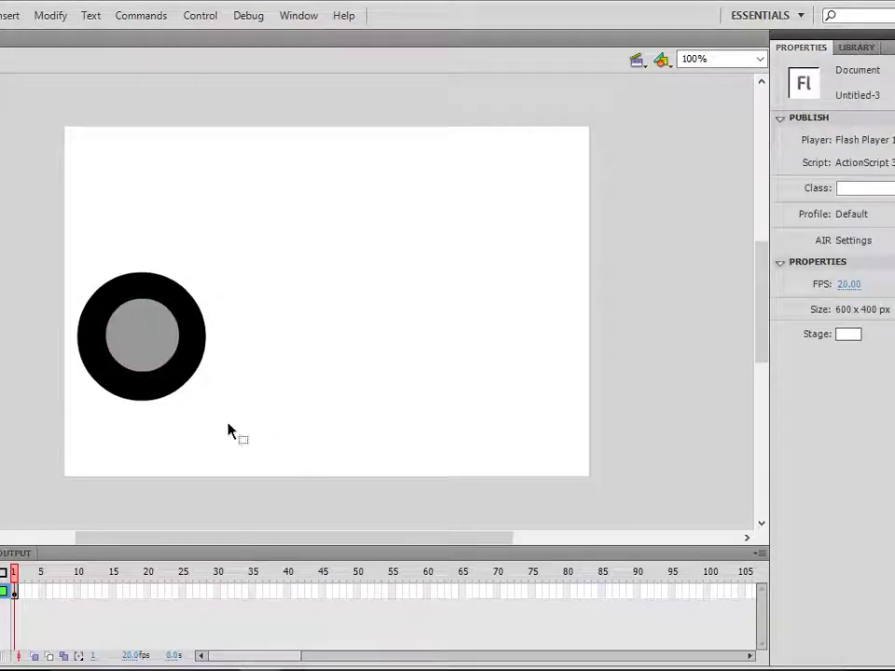
Enlarge the grey hub circle to about 103 px wide with Free Transform.
drag(10, 214, 426, 430)
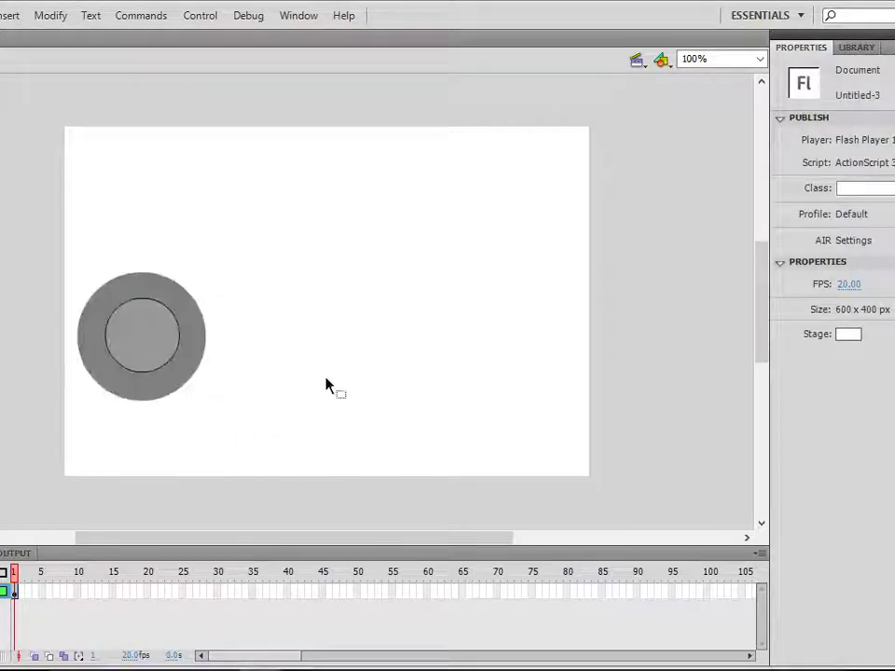
click(154, 346)
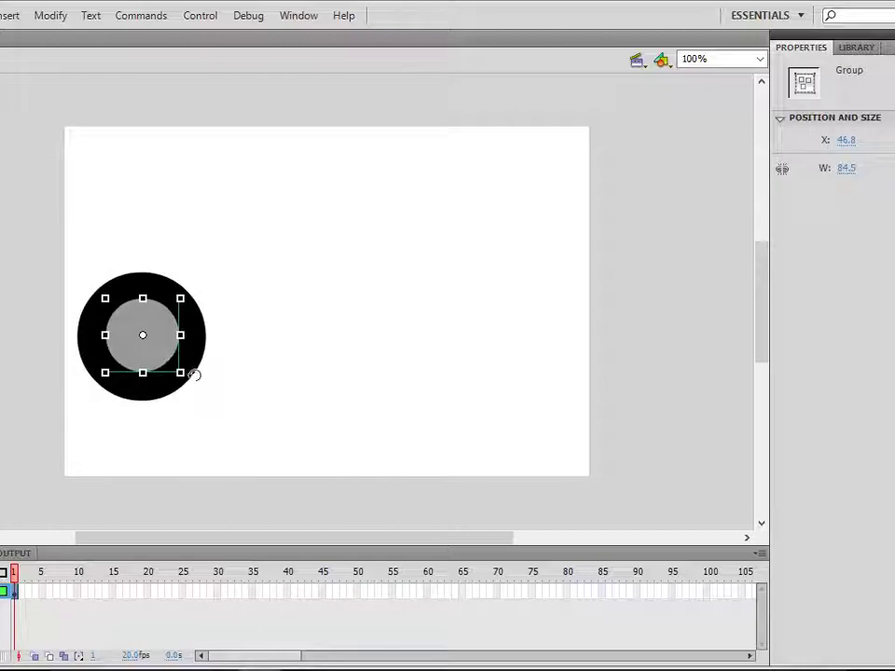
drag(180, 373, 197, 389)
click(381, 369)
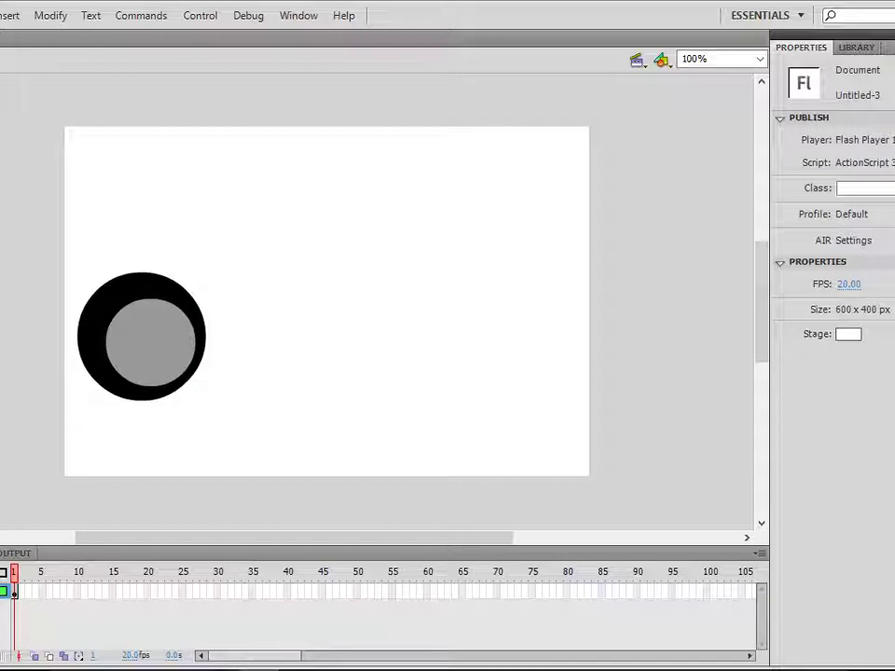
Reposition the enlarged grey circle and nudge it so it is centred inside the black circle.
click(161, 351)
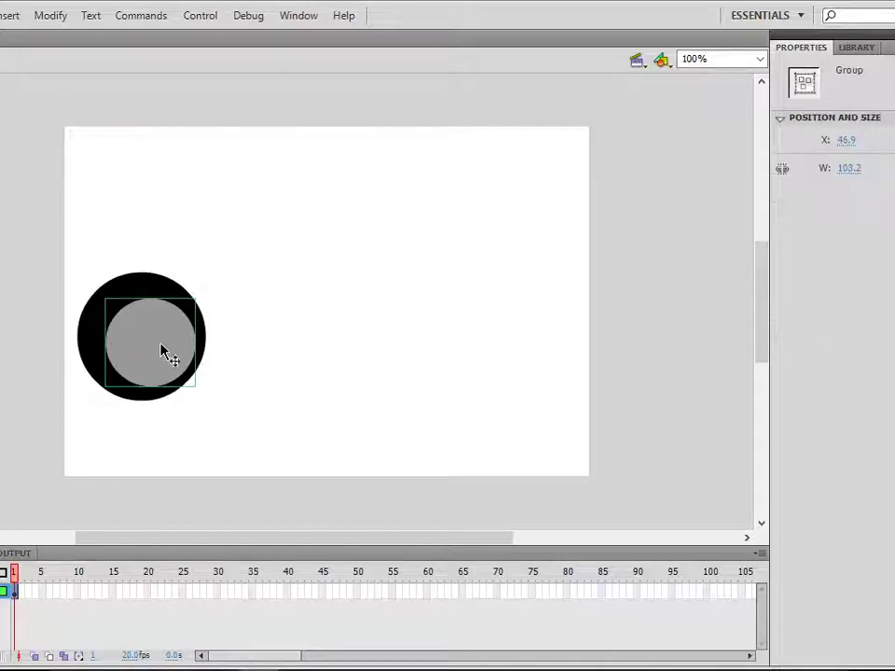
mouse_move(159, 350)
mouse_down()
mouse_move(137, 332)
mouse_move(145, 340)
mouse_up()
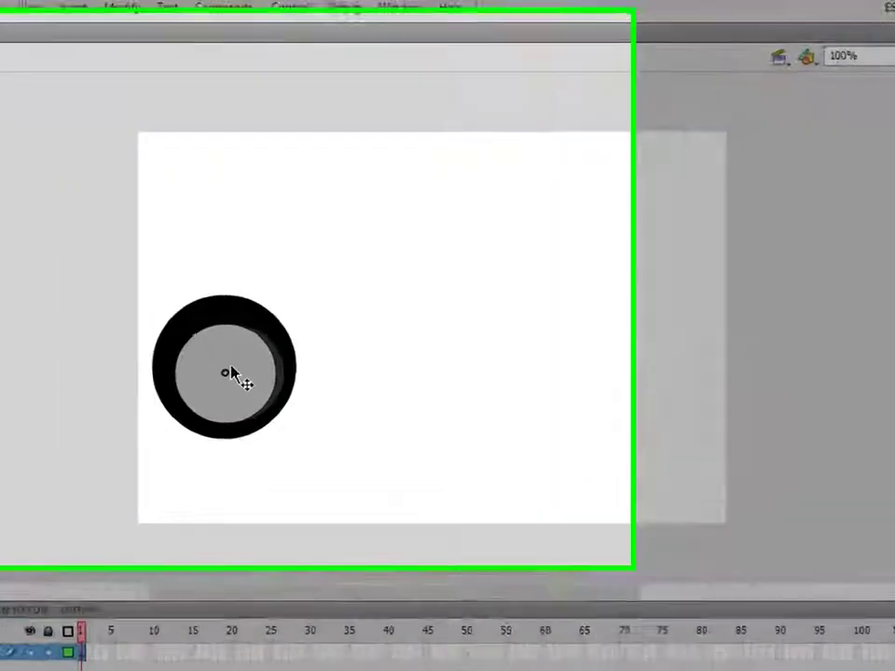
click(585, 508)
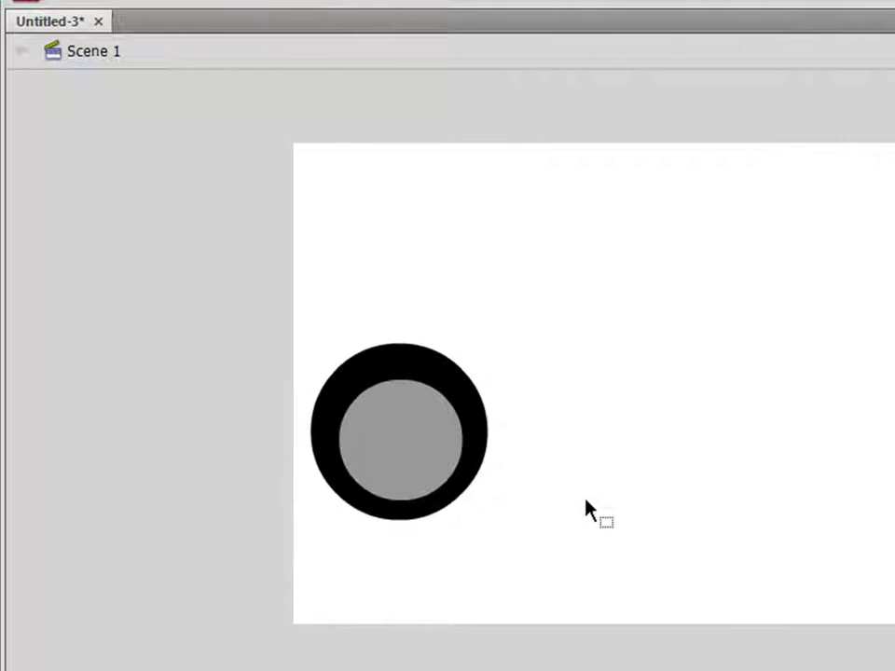
click(460, 485)
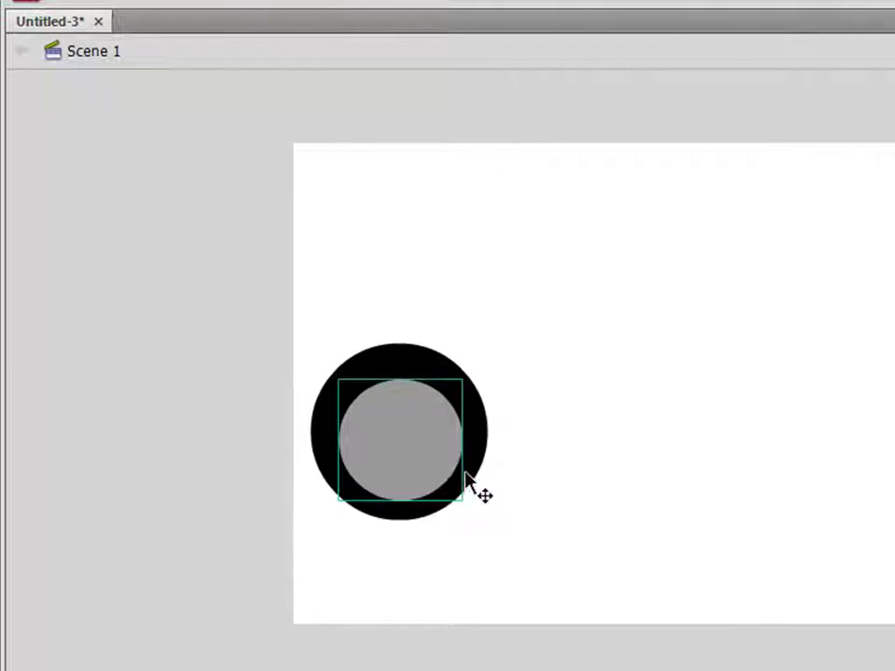
drag(465, 478, 465, 473)
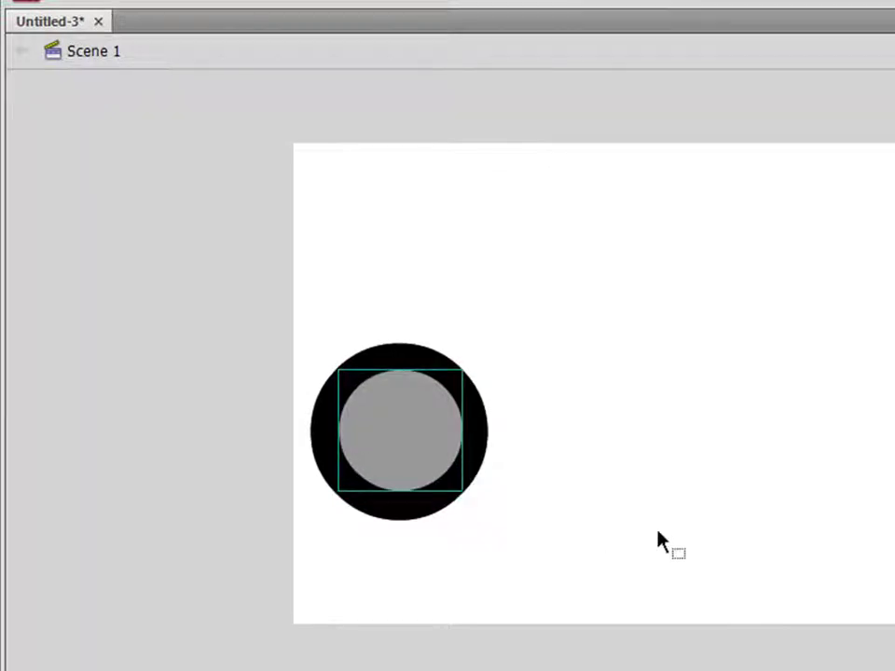
key(Left)
key(Right)
key(Down)
click(647, 475)
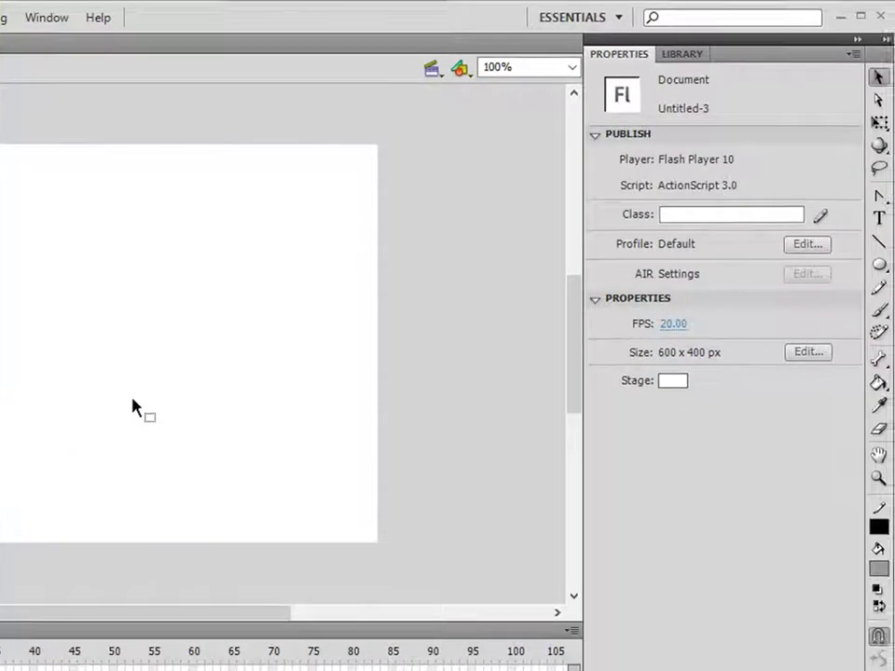
Draw a narrow upright rectangle about 11 px wide and 87 px high in the empty area beside the wheel.
click(878, 266)
drag(878, 266, 729, 284)
key(r)
drag(101, 310, 110, 396)
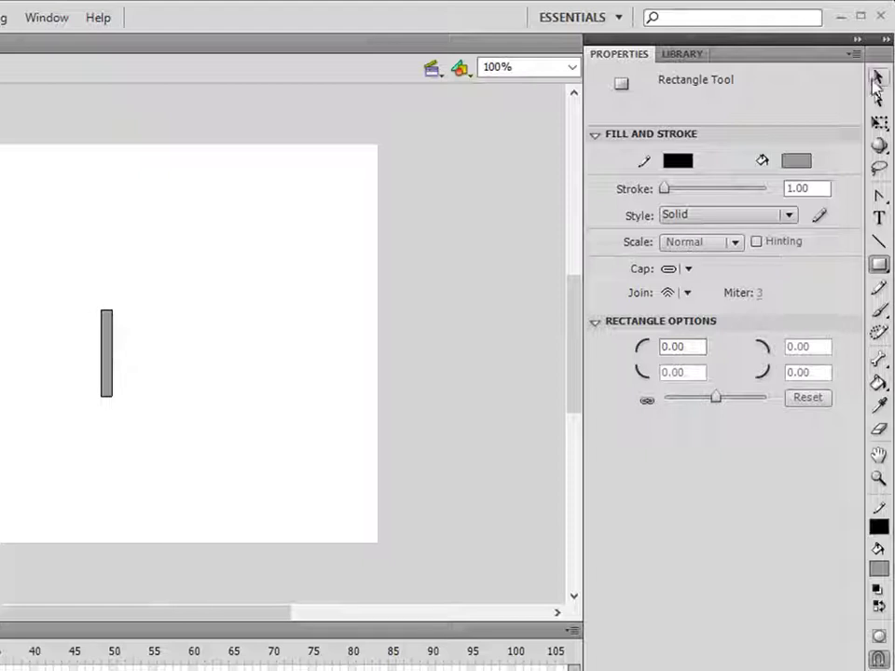
Change the narrow rectangle's fill to black.
click(877, 78)
click(107, 349)
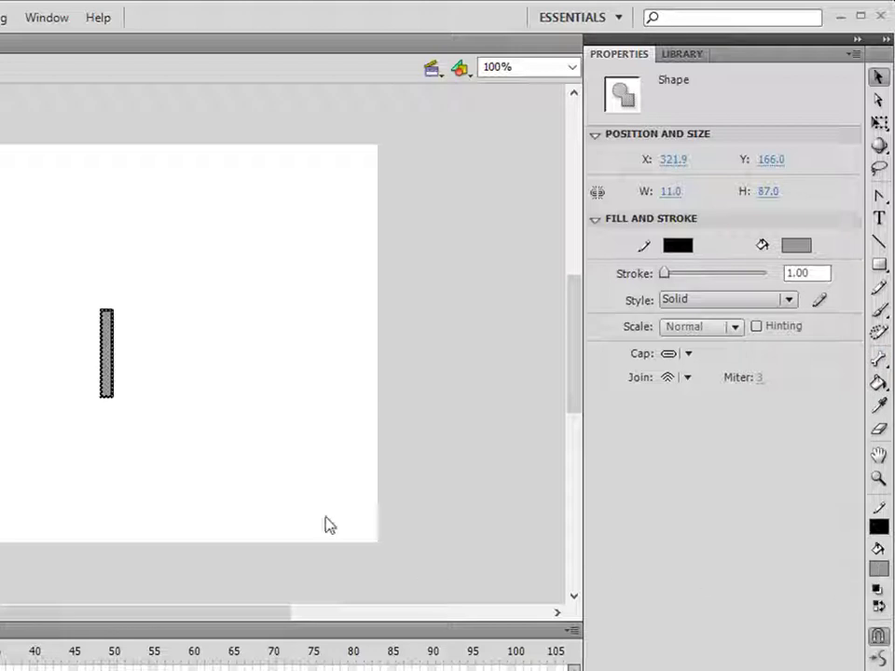
click(879, 567)
click(879, 567)
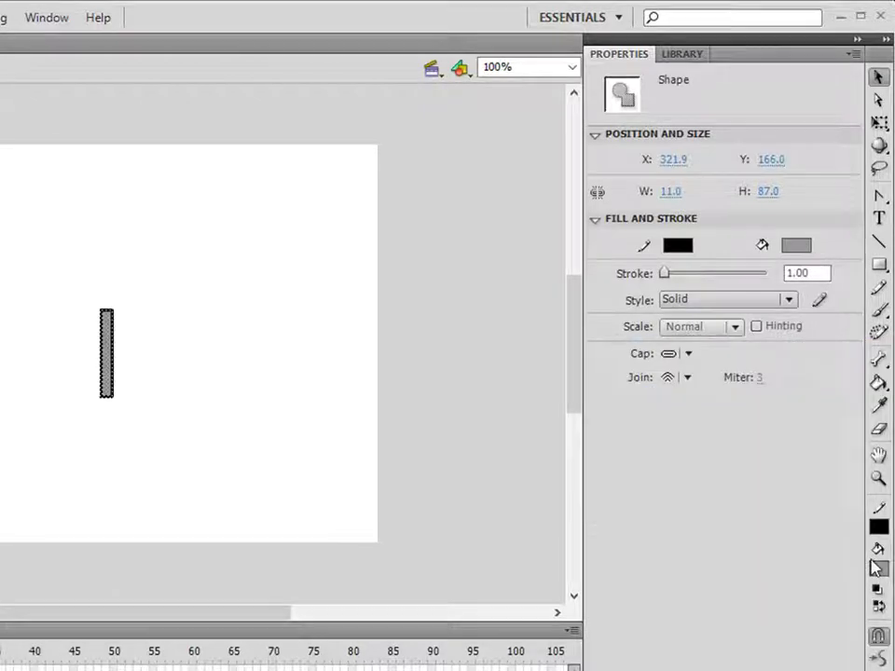
click(879, 567)
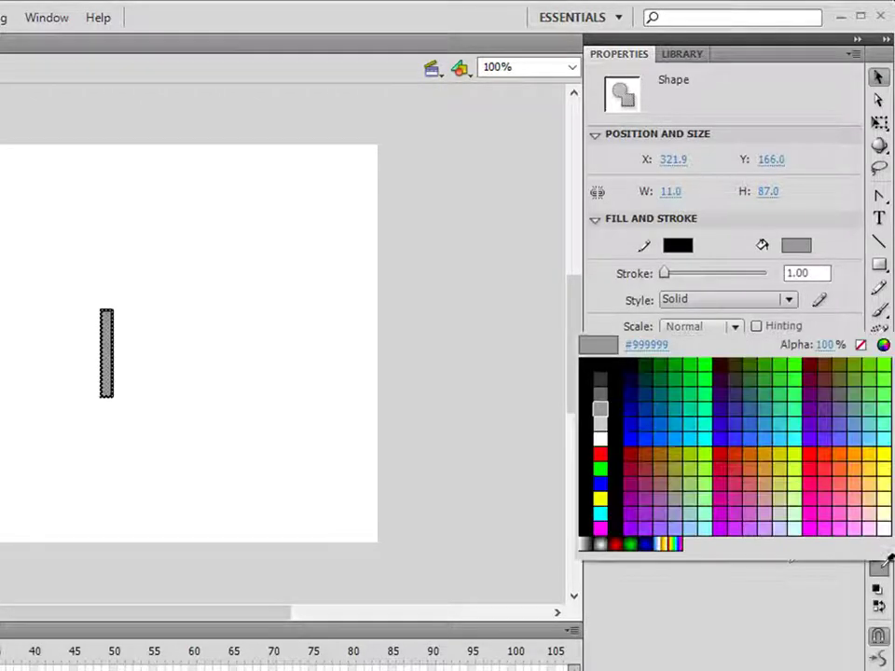
click(615, 375)
click(238, 409)
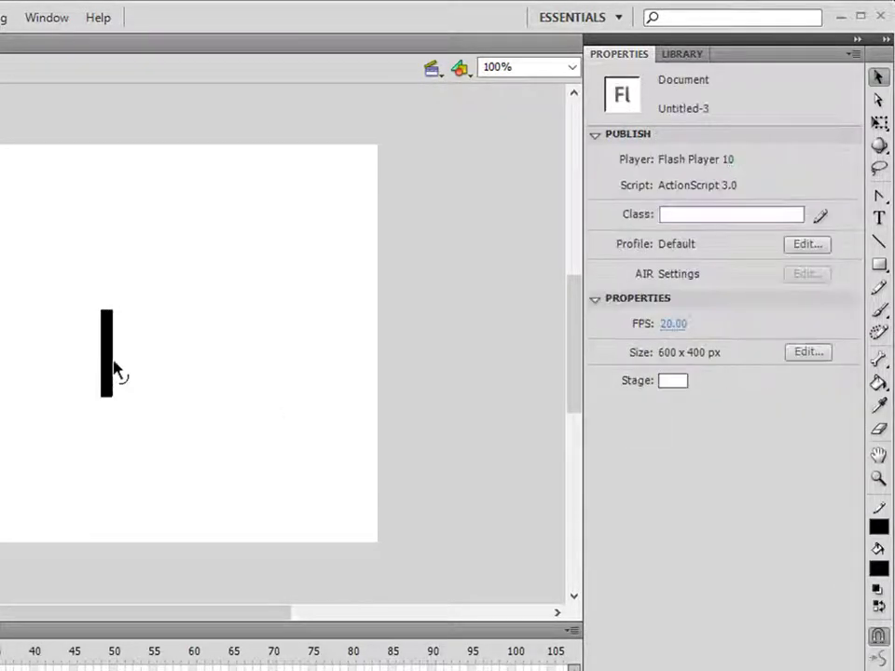
Group the black bar and move it onto the middle of the wheel's grey circle.
click(112, 364)
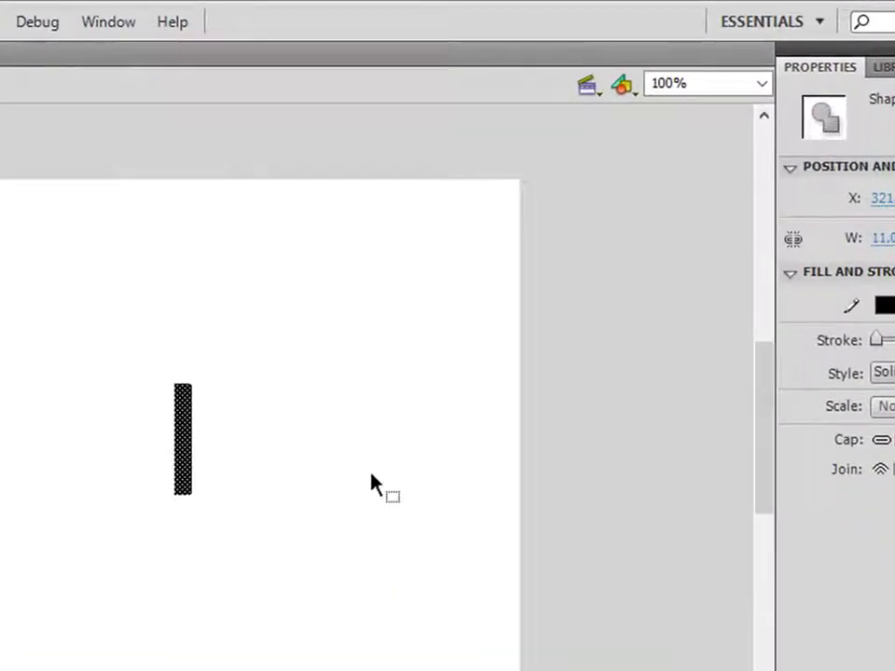
key(ctrl+g)
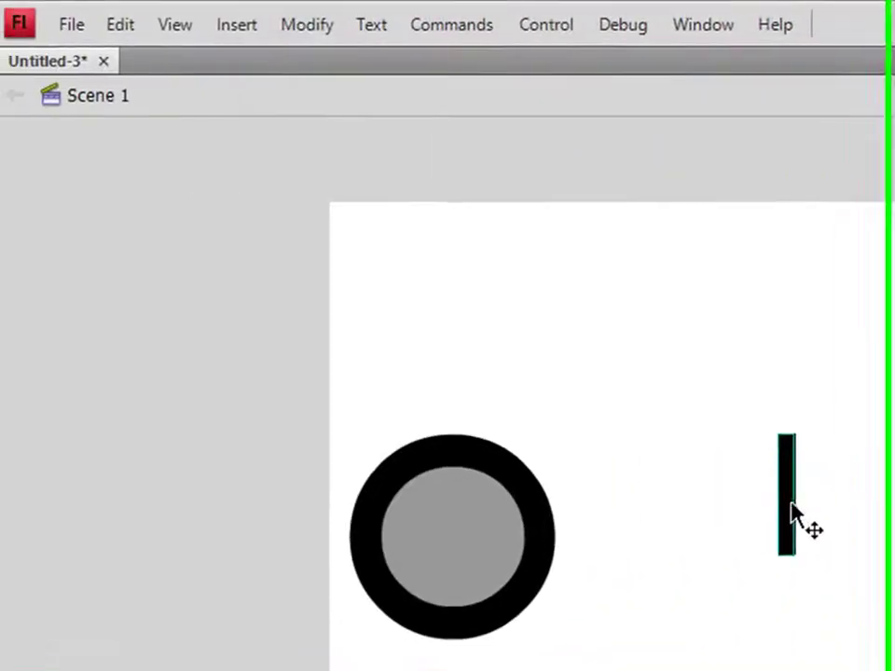
drag(791, 513, 461, 500)
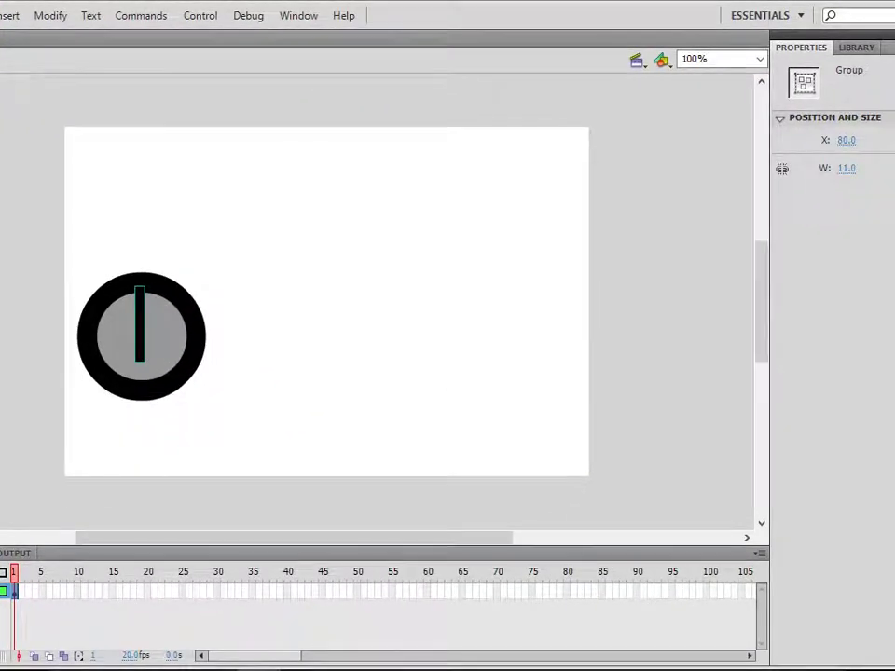
Stretch the bar downward to about 108 px high so it spans the grey circle as a spoke.
key(q)
mouse_move(140, 362)
mouse_down()
mouse_move(142, 399)
mouse_move(140, 384)
mouse_up()
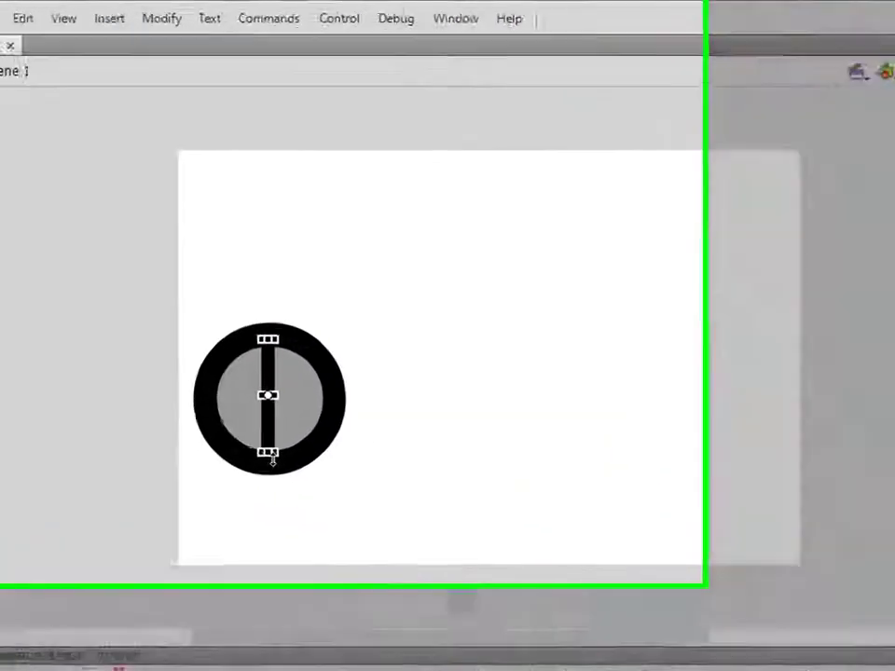
mouse_move(273, 459)
mouse_down()
mouse_move(273, 468)
mouse_move(273, 460)
mouse_up()
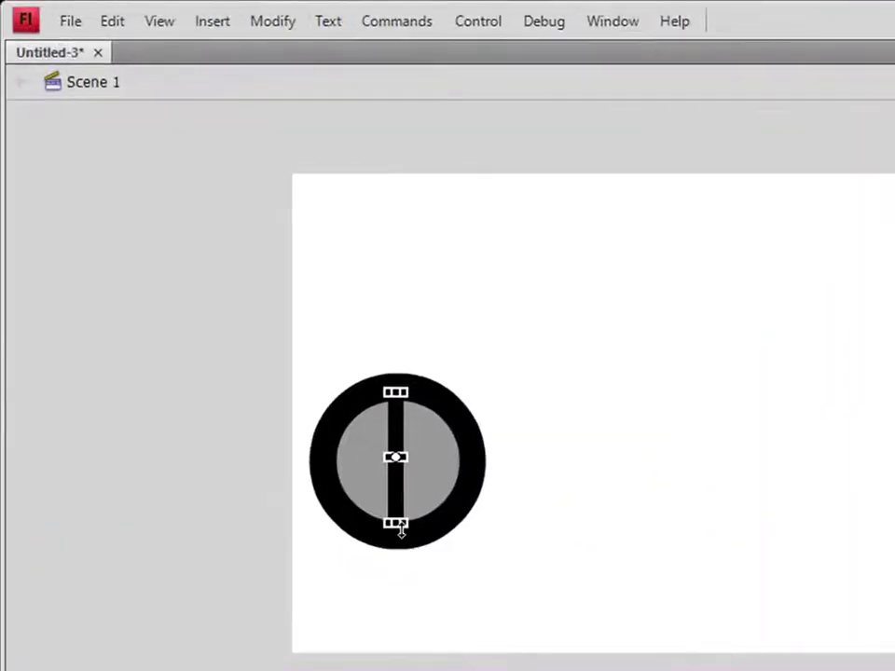
click(537, 453)
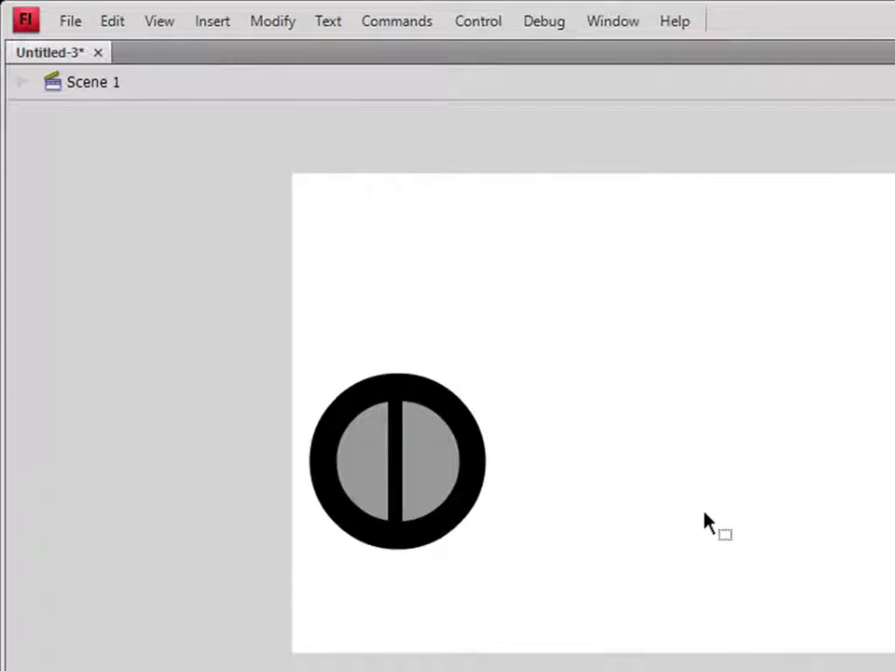
Nudge the vertical spoke slightly to the right to centre it in the wheel.
click(399, 463)
key(Right)
key(Right)
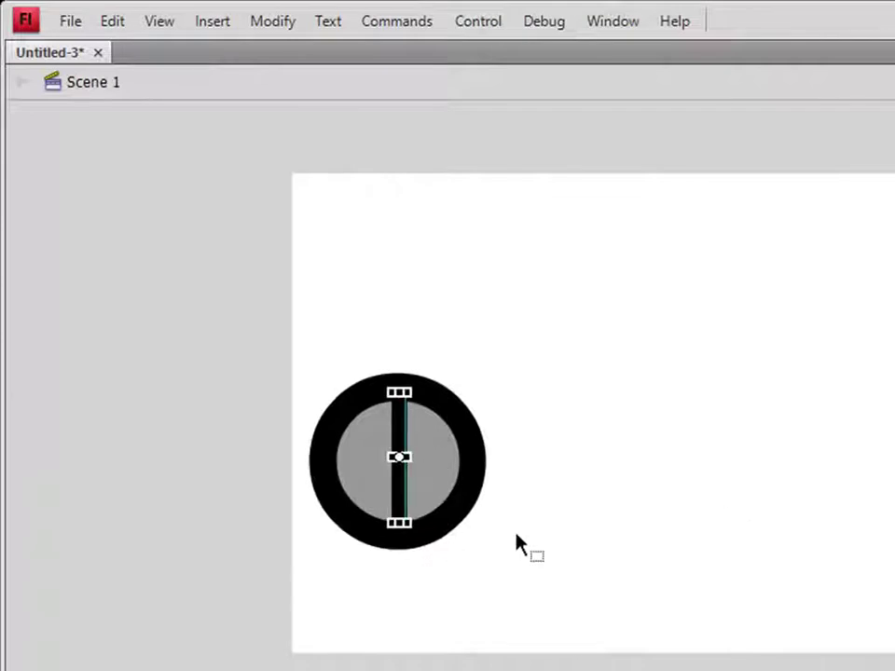
click(519, 540)
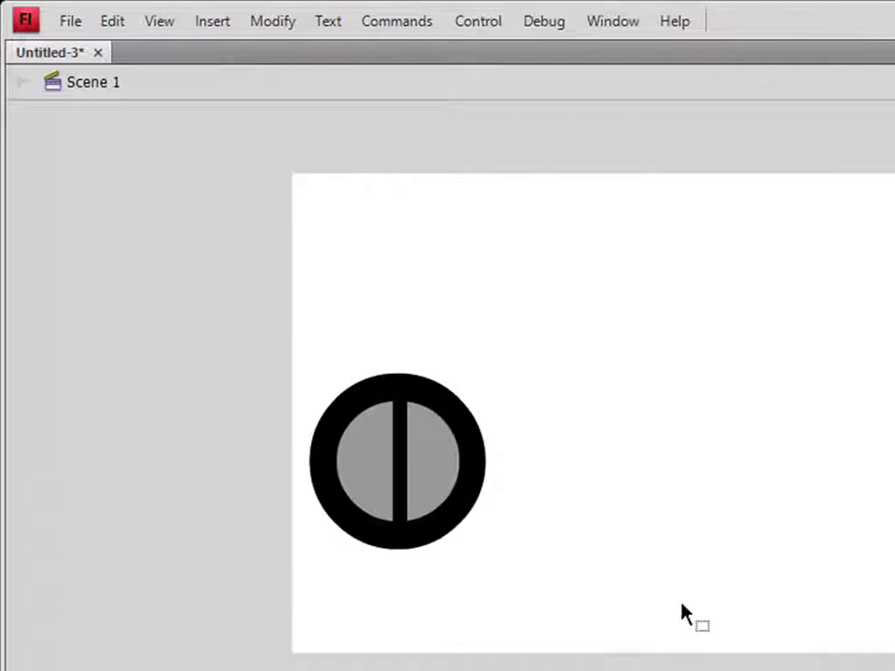
Copy the vertical spoke and paste a duplicate onto the stage.
click(407, 462)
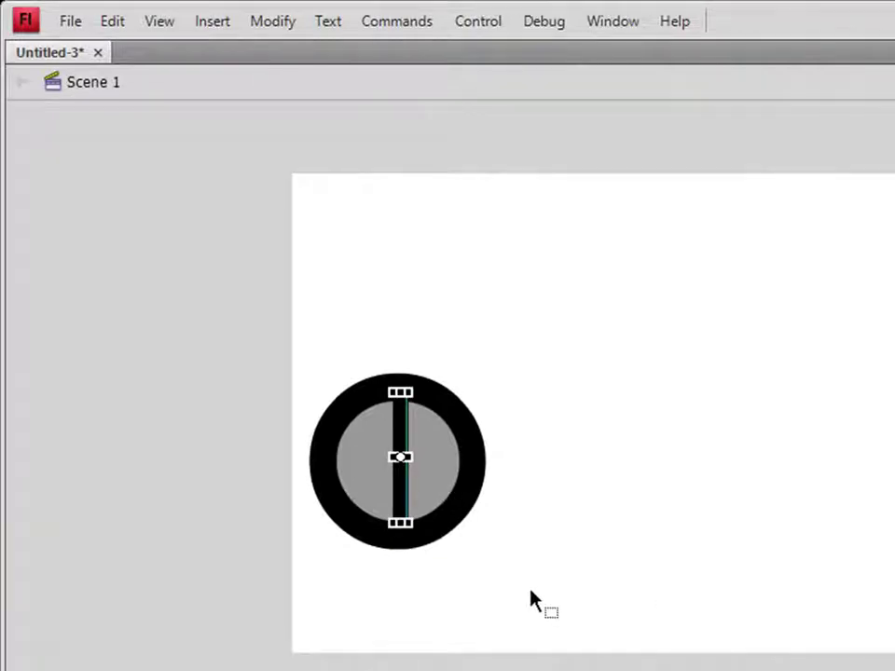
right_click(531, 592)
click(495, 603)
click(396, 476)
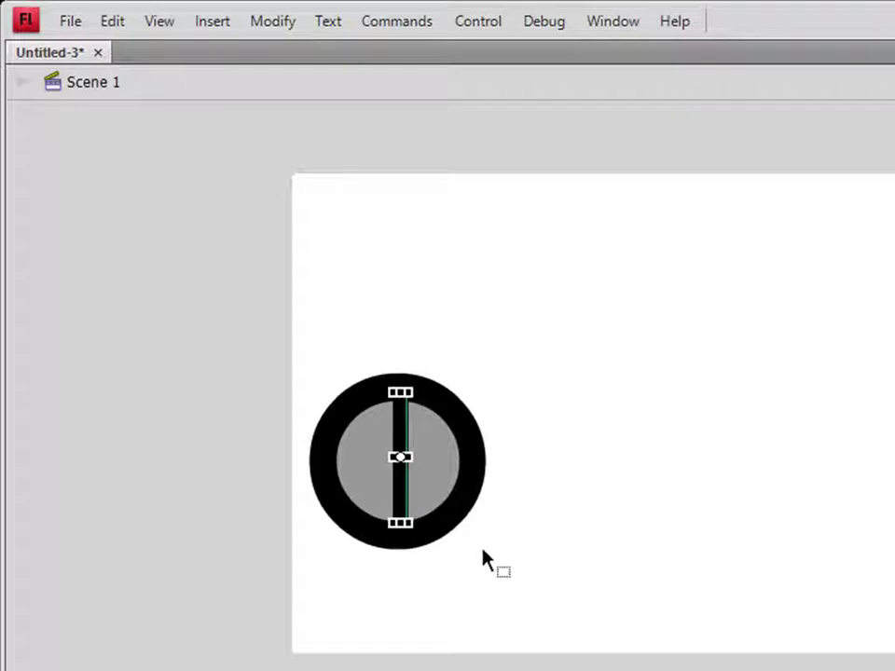
key(ctrl+v)
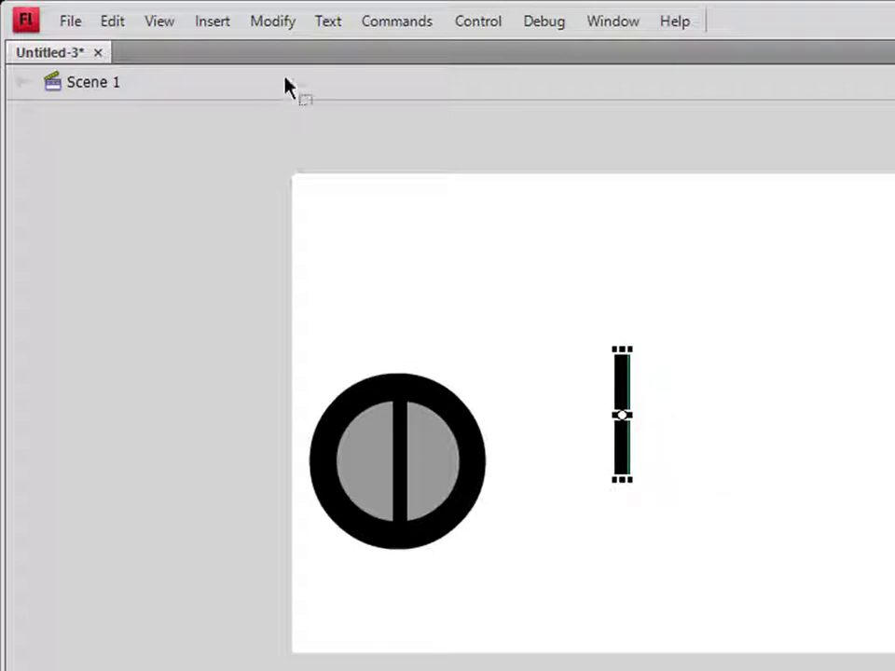
Rotate the duplicated spoke 90° clockwise.
click(292, 20)
click(300, 25)
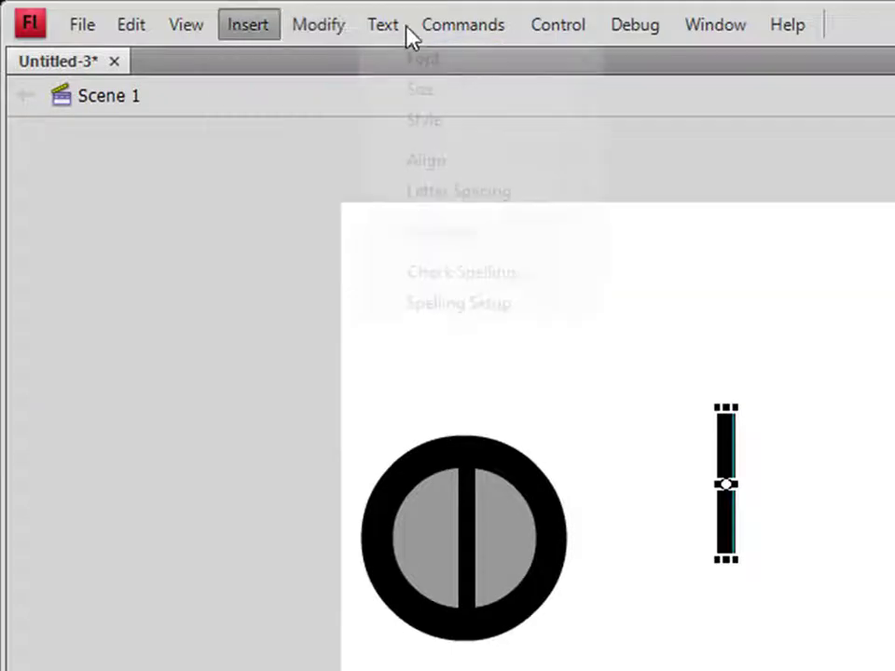
click(396, 32)
click(326, 29)
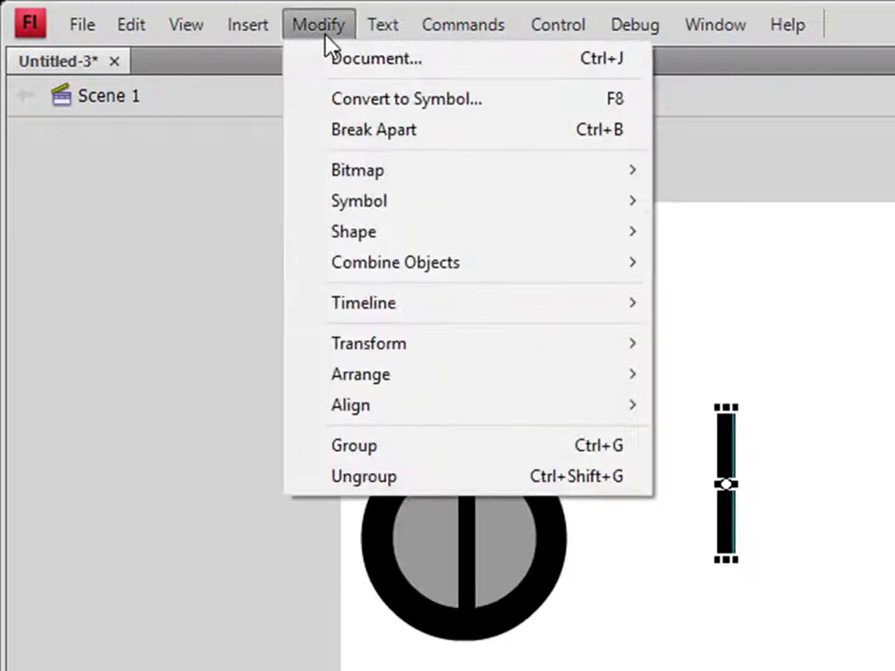
mouse_move(508, 352)
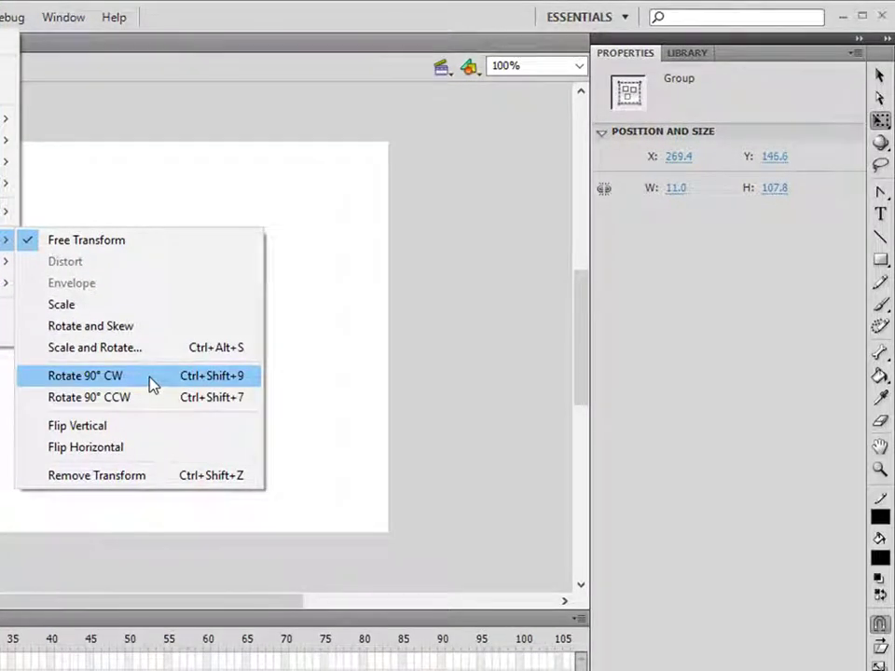
click(151, 383)
click(142, 416)
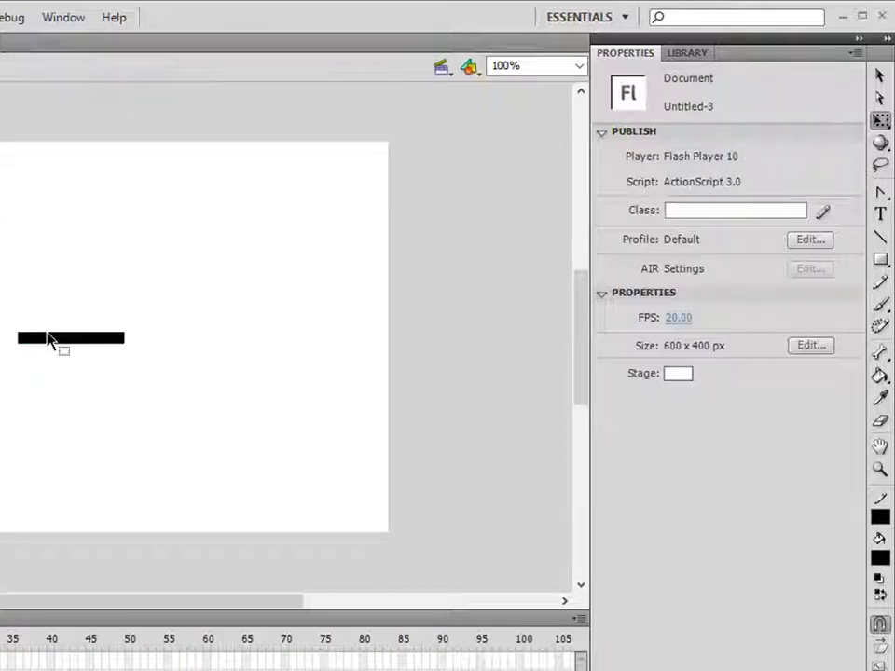
Move the horizontal spoke across the wheel and nudge it down until it is centred on the hub.
click(75, 341)
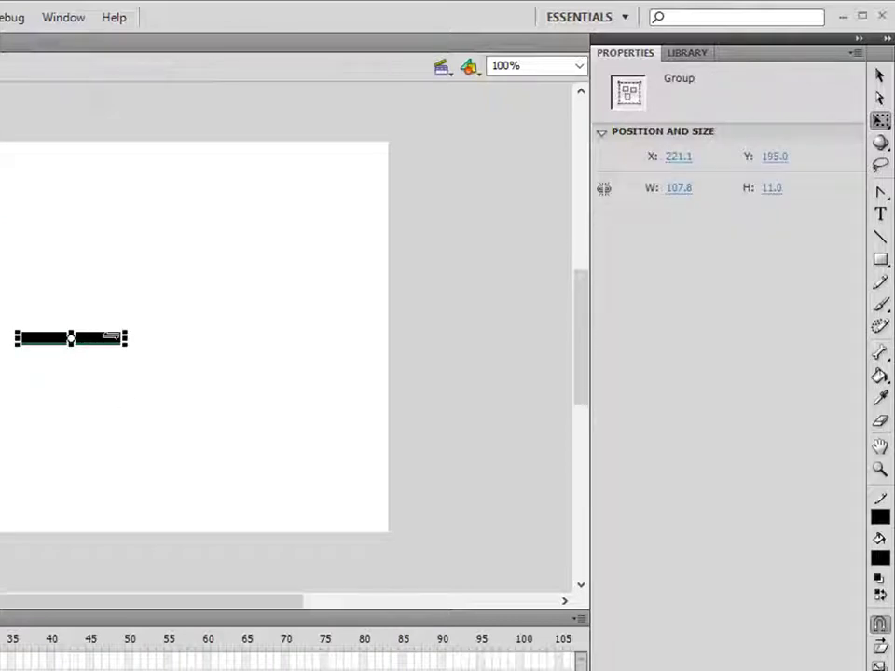
click(879, 76)
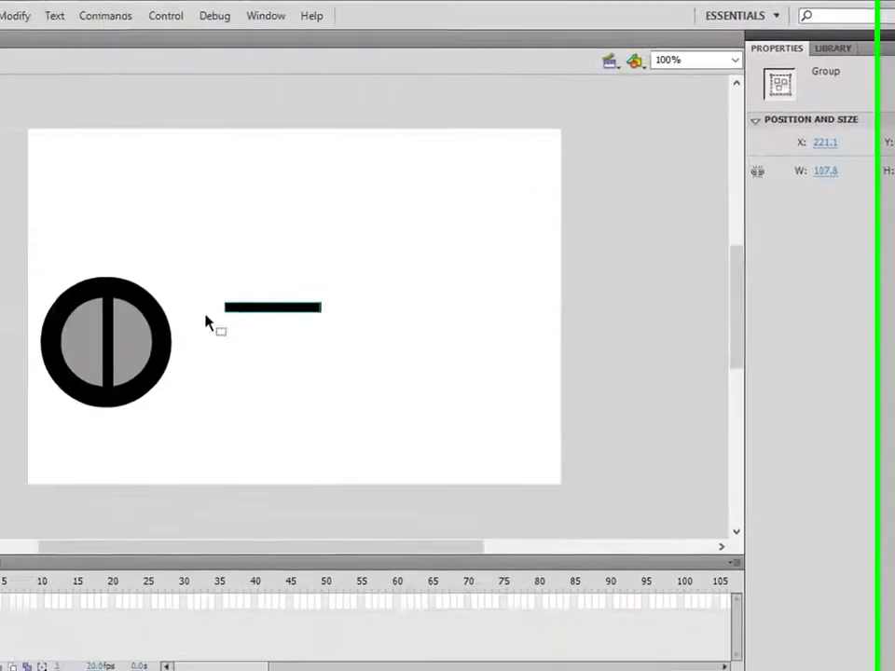
drag(298, 308, 140, 337)
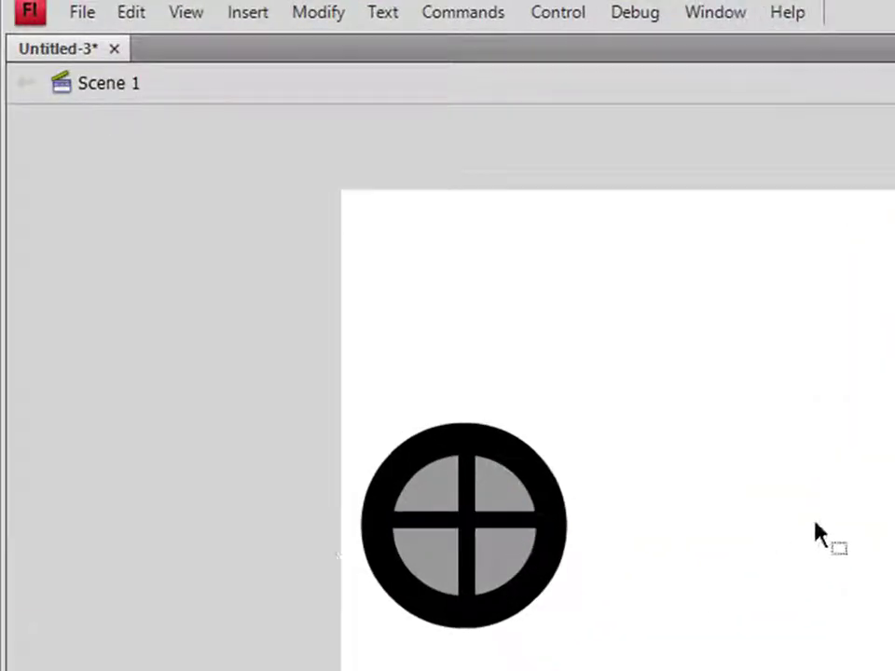
click(497, 522)
key(Down)
key(Down)
key(Down)
key(Down)
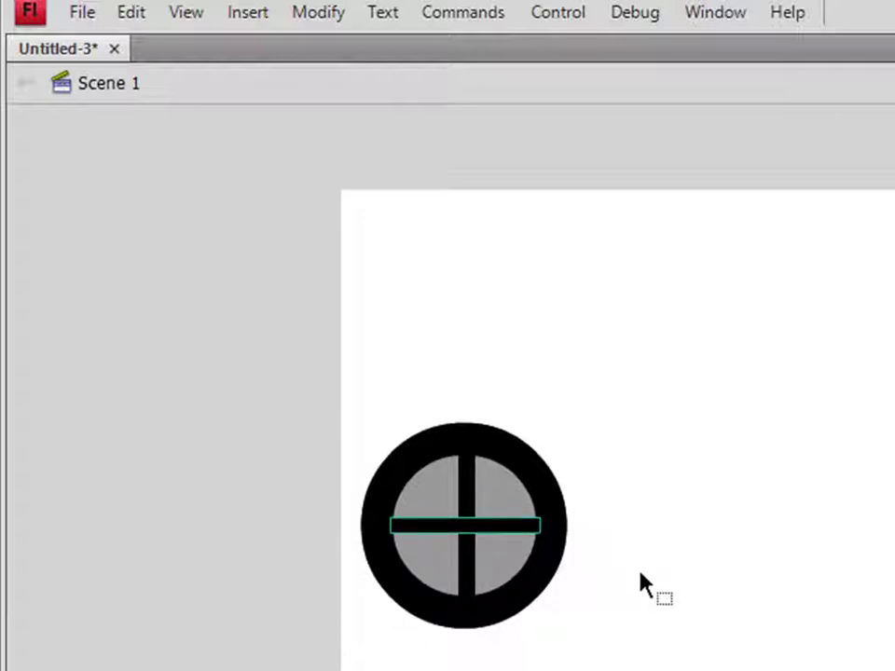
click(578, 550)
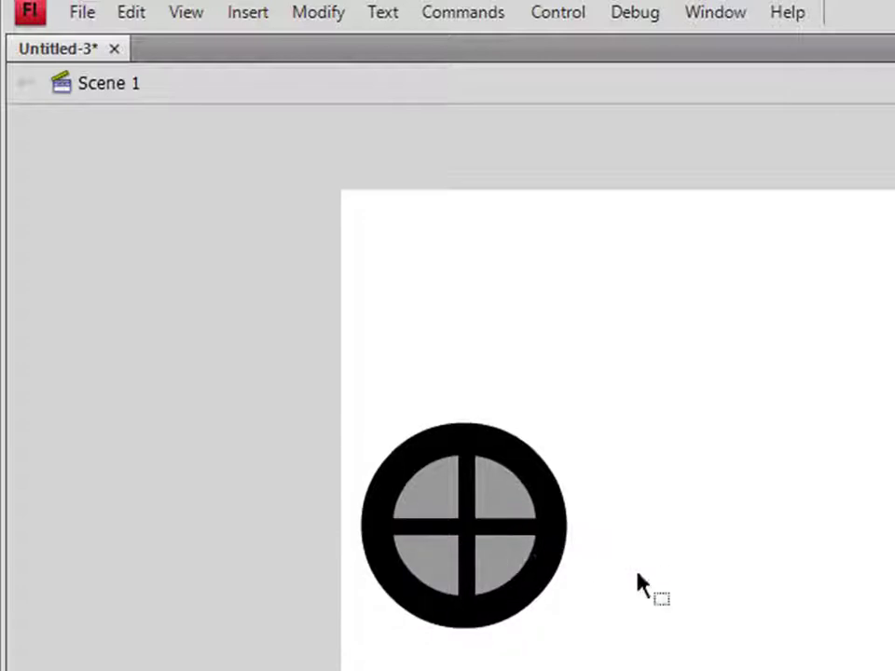
Nudge the vertical spoke slightly left and the horizontal spoke slightly down to centre the cross in the wheel.
click(503, 537)
click(469, 495)
key(Left)
key(Left)
key(Left)
key(Down)
key(Down)
key(Down)
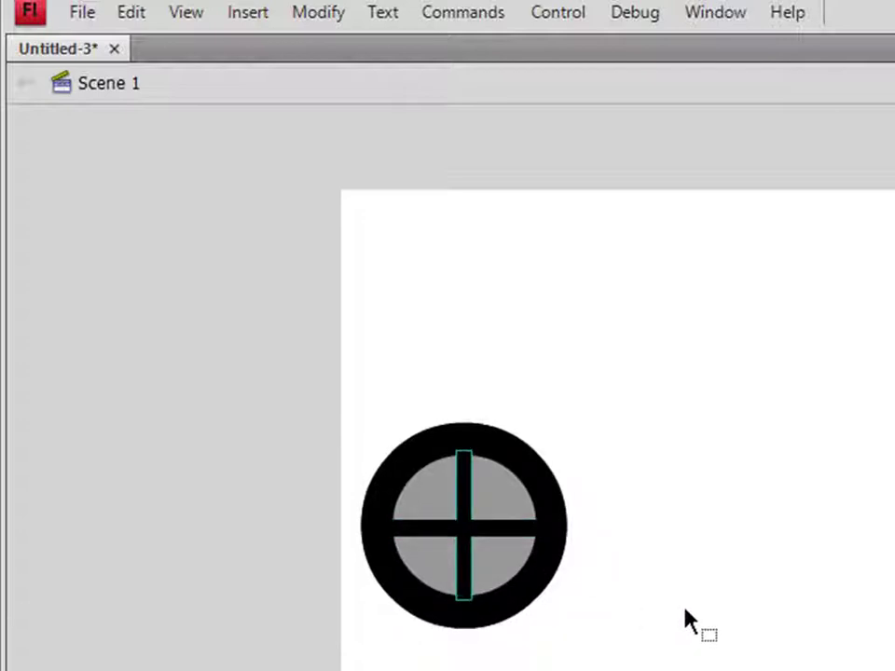
Draw a small black circle with the Oval tool on the empty part of the stage beside the wheel.
click(661, 569)
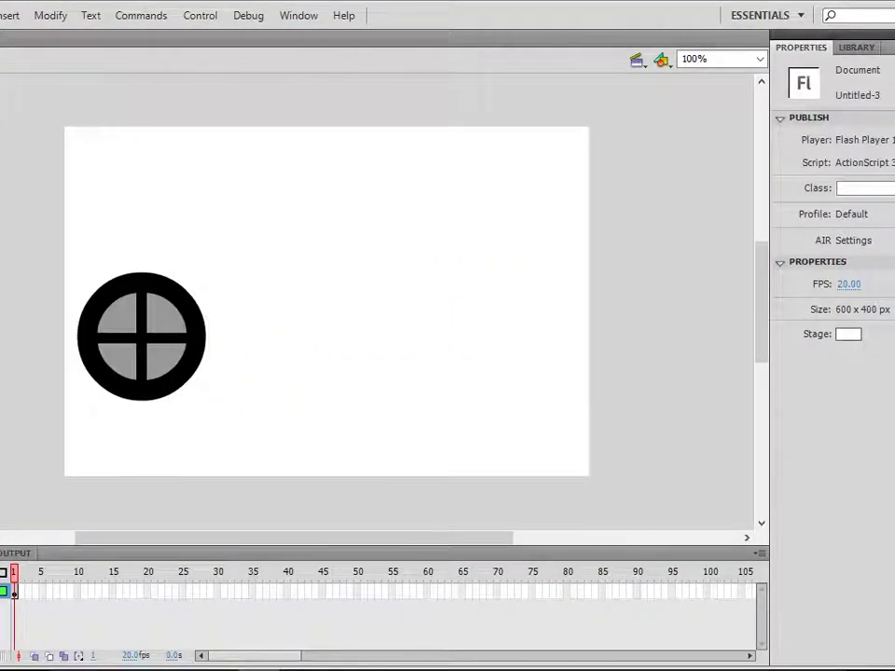
key(r)
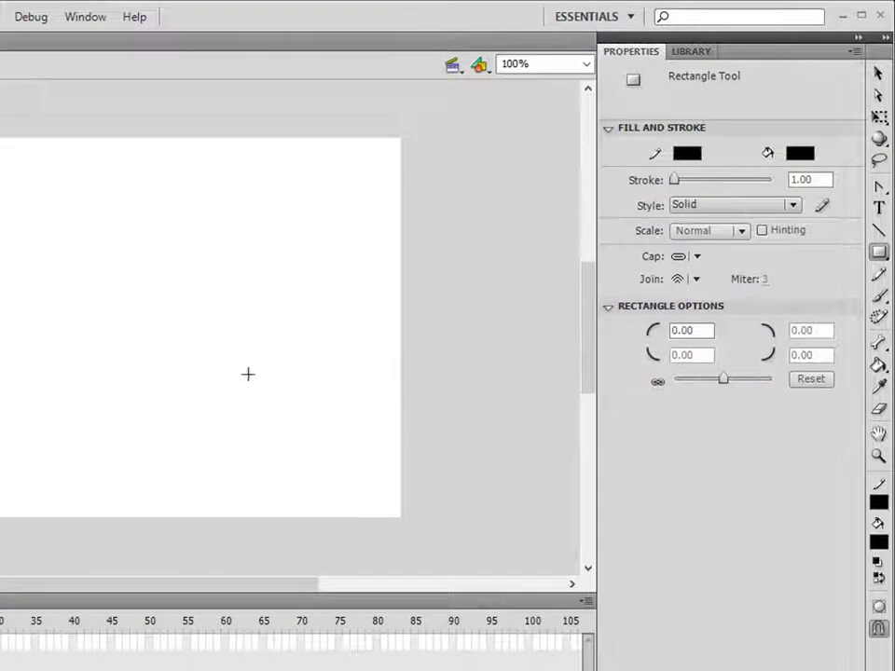
click(879, 254)
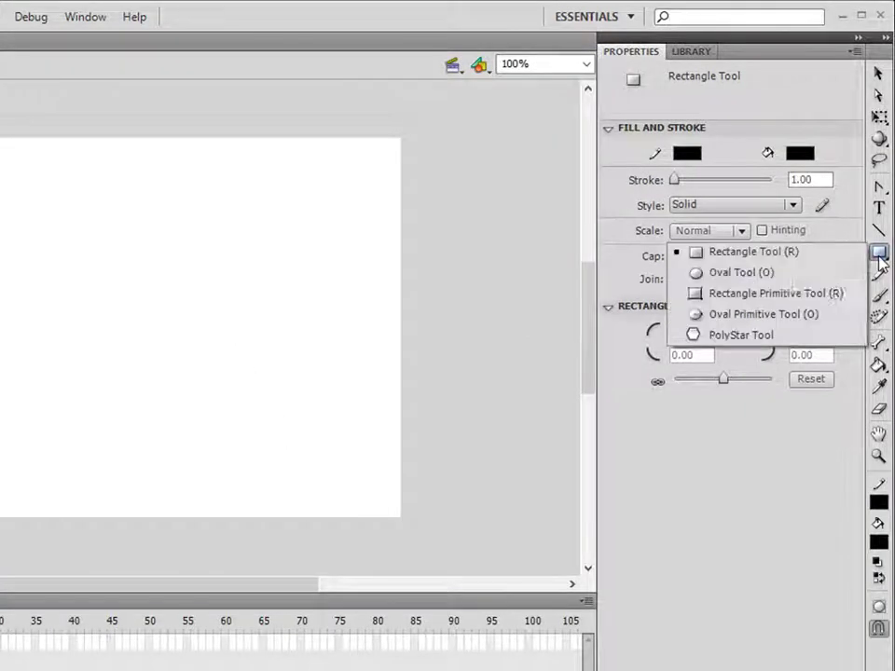
click(737, 272)
drag(182, 298, 224, 344)
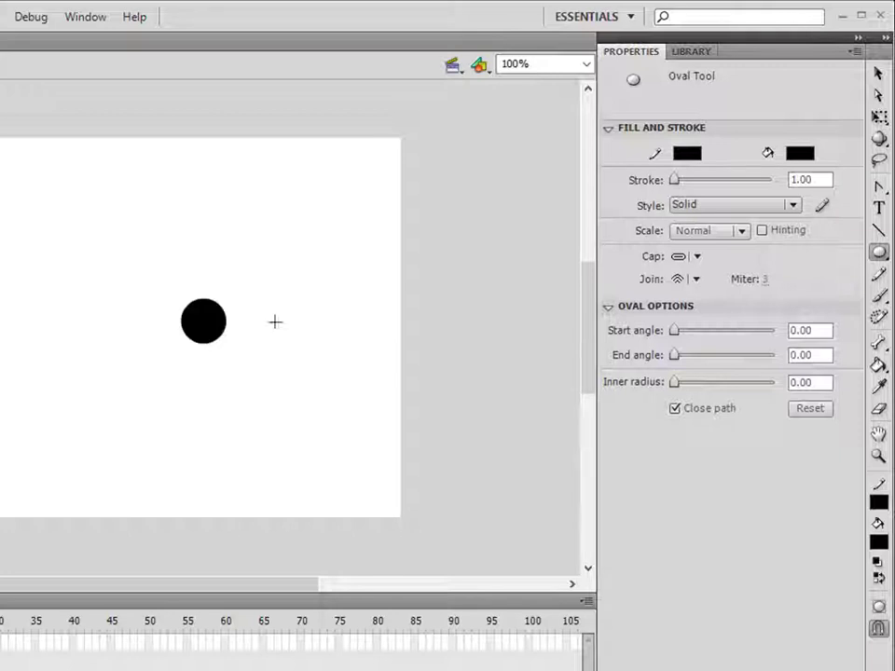
Group the small black circle and place it over the crossing of the spokes as the wheel's hub.
click(878, 73)
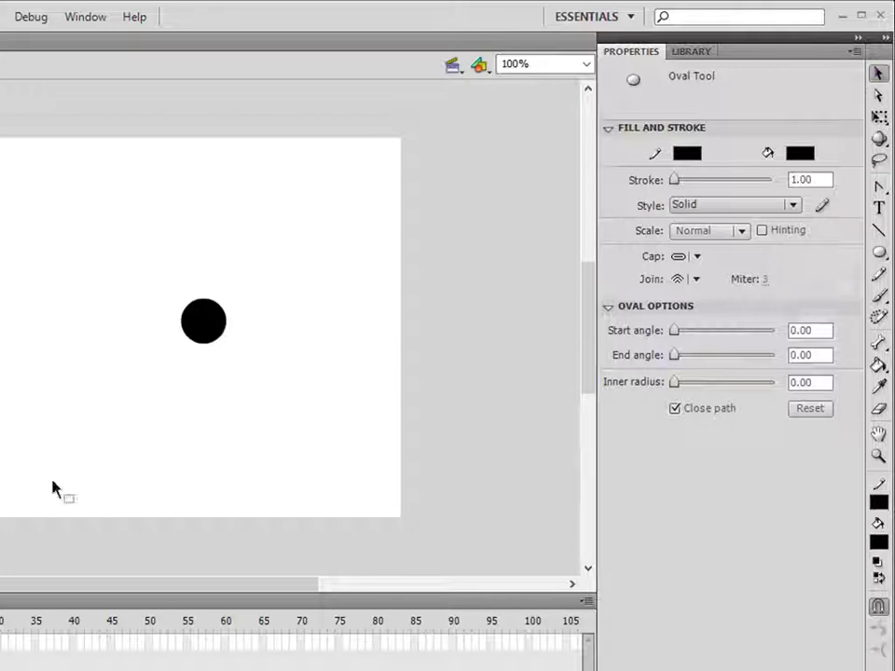
click(211, 328)
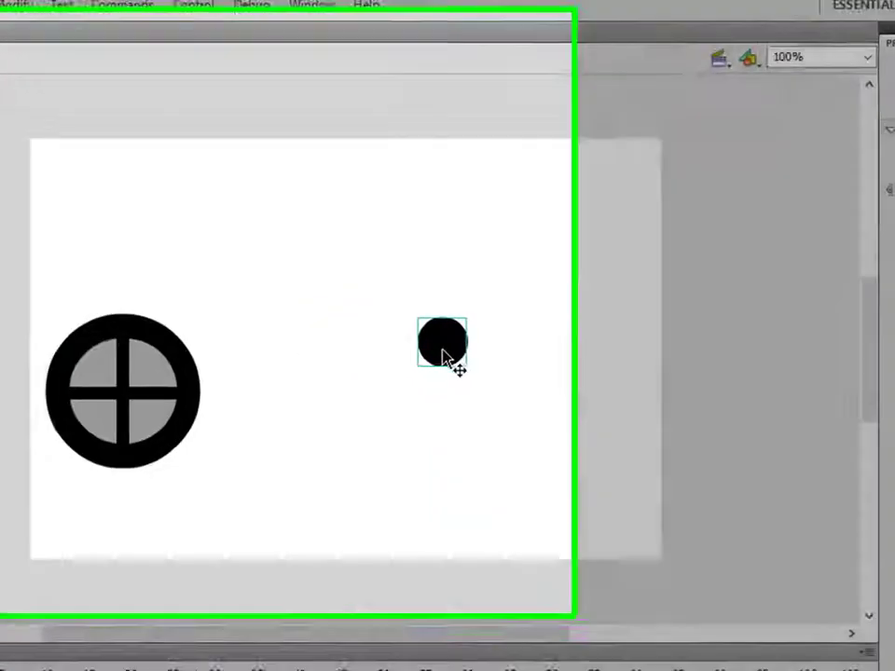
drag(213, 328, 0, 373)
drag(392, 426, 392, 426)
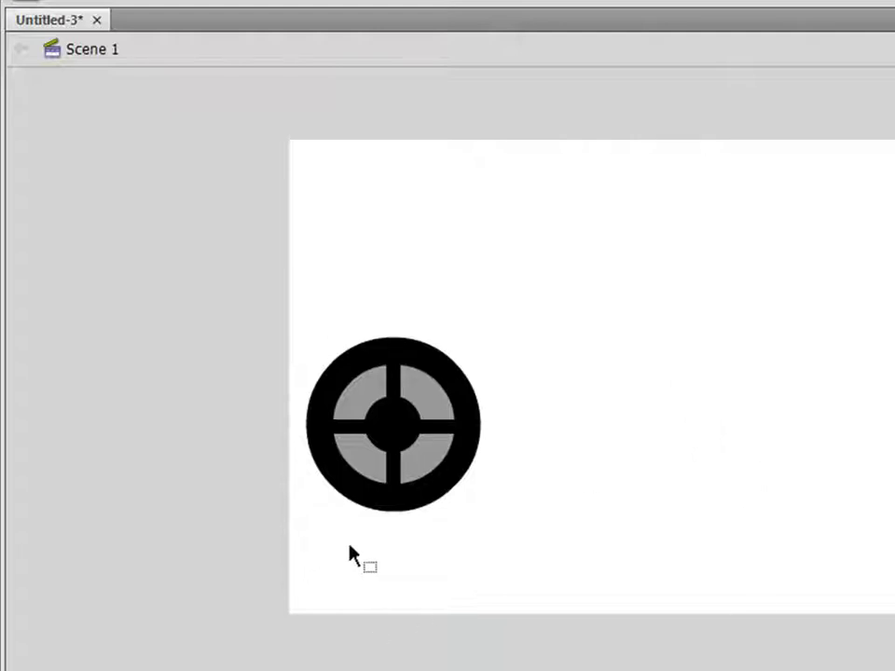
Group all the wheel parts into one object and move the wheel against the stage's left edge, slightly lower.
key(ctrl+a)
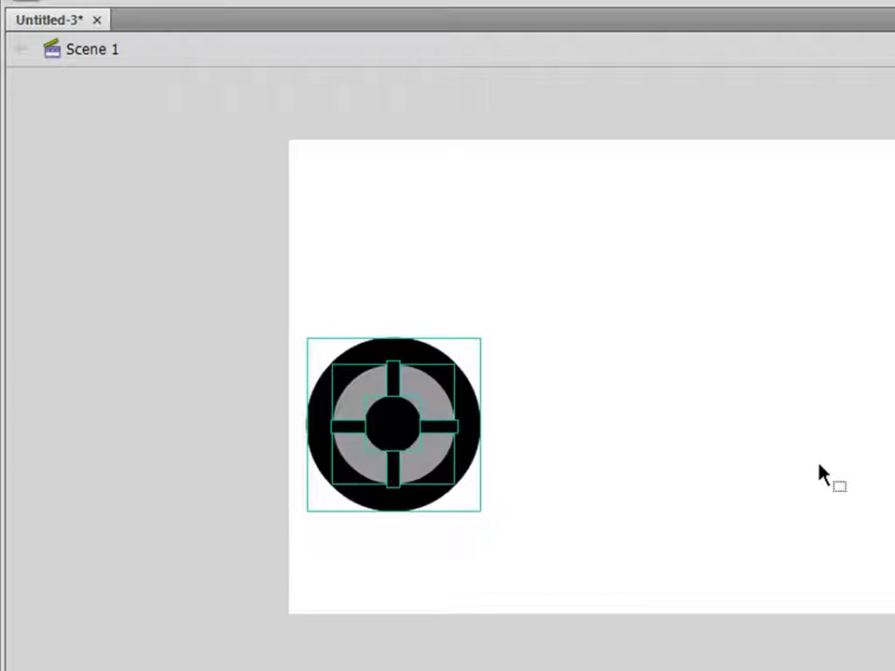
key(ctrl+g)
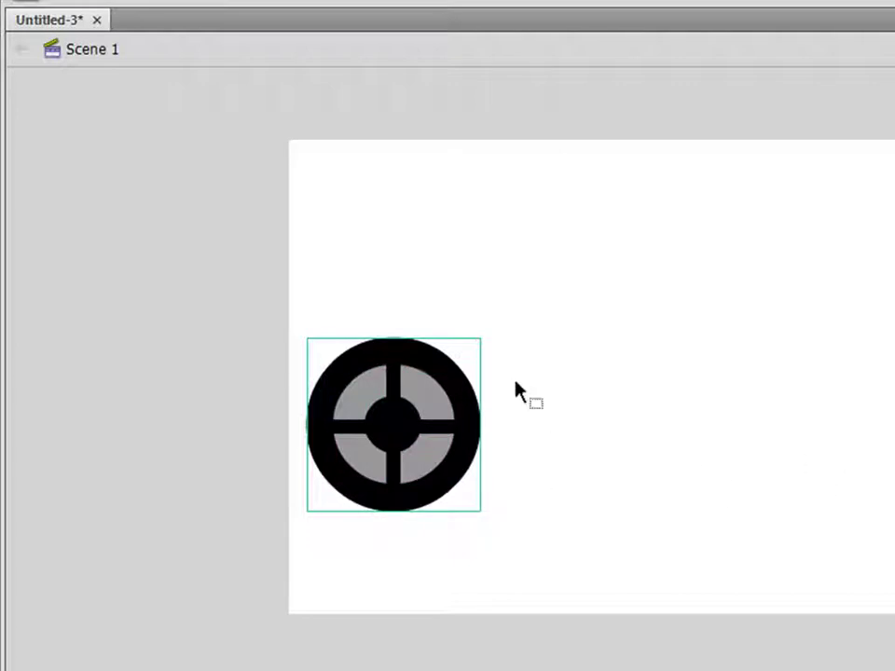
drag(394, 435, 375, 456)
click(627, 480)
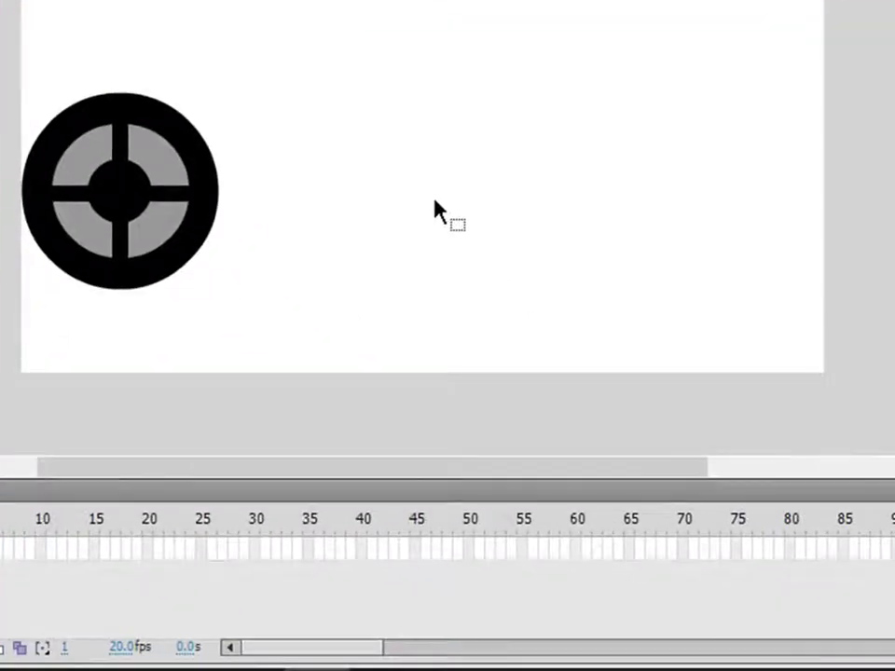
Convert frame 80 of Layer 1 to a keyframe.
click(786, 555)
right_click(794, 562)
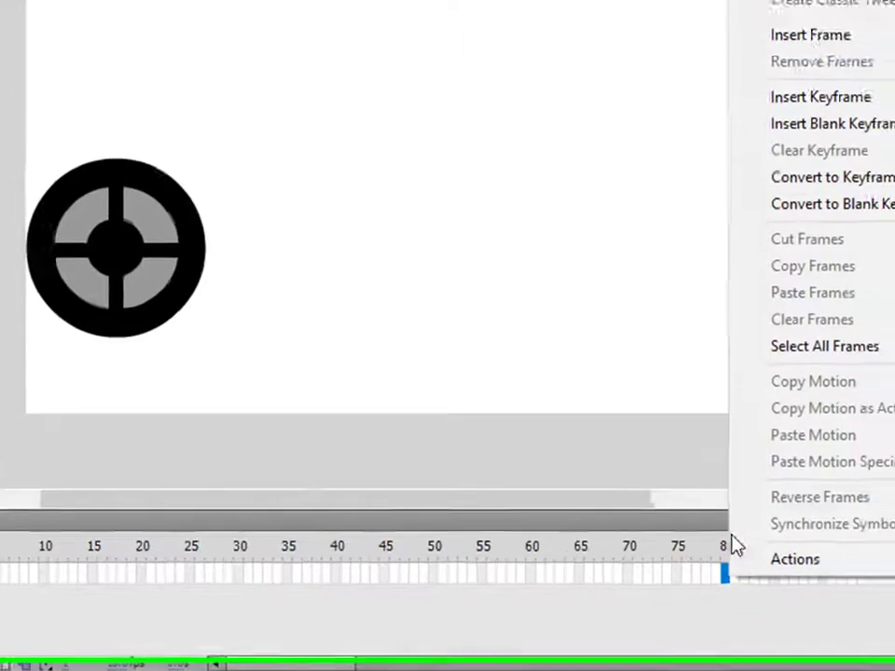
click(827, 177)
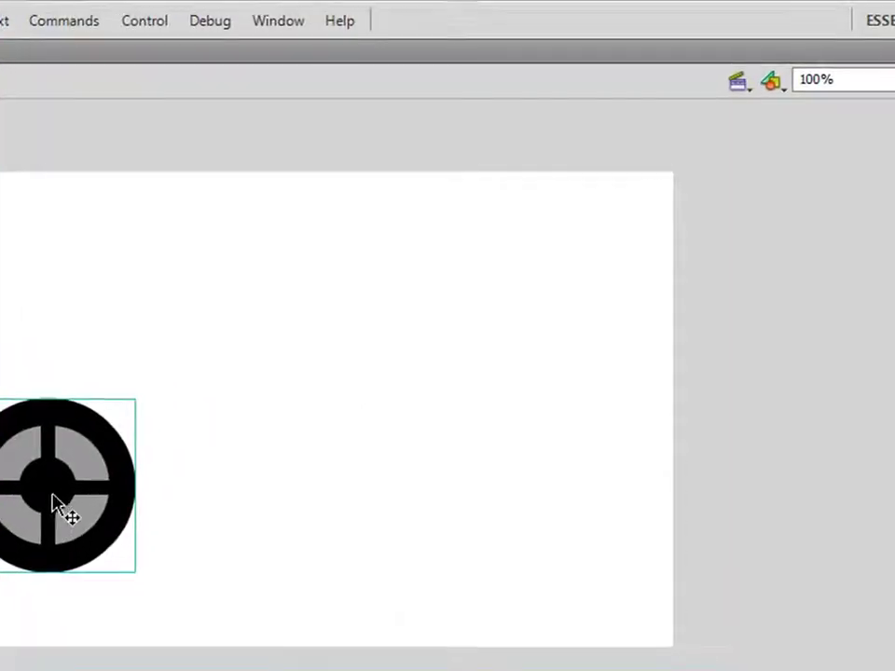
Move the wheel at frame 80 straight across to the stage's right edge.
drag(116, 318, 187, 317)
drag(128, 491, 596, 509)
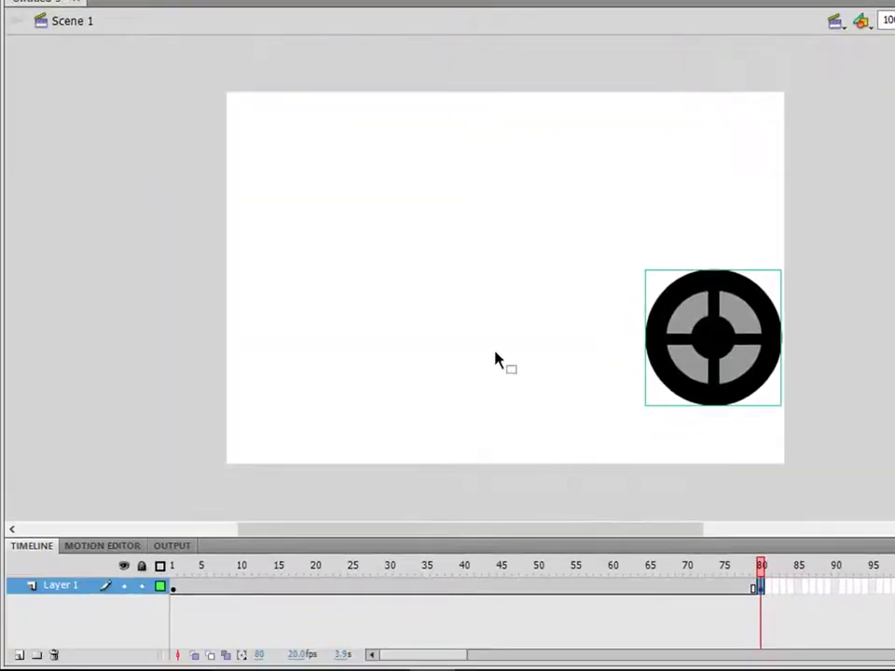
click(497, 360)
Create a classic tween between the keyframes at frames 1 and 80 and scrub back to frame 1 to preview it.
mouse_move(774, 661)
drag(759, 579, 150, 609)
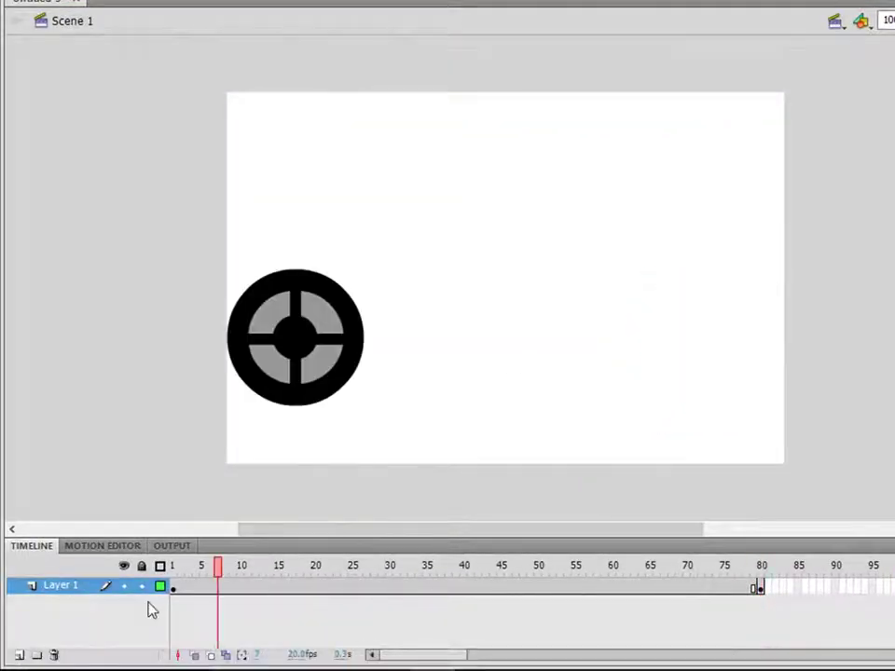
right_click(383, 591)
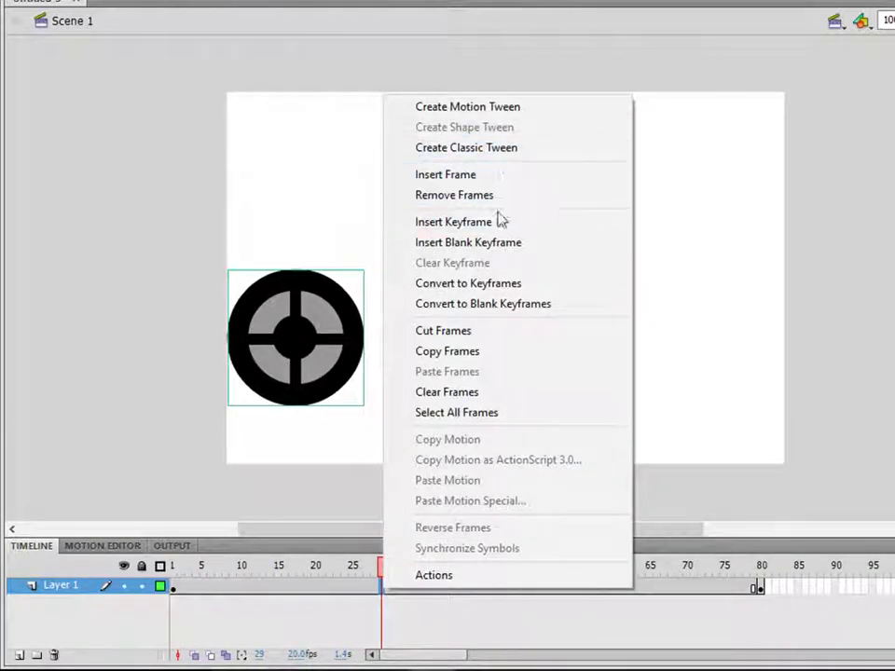
click(497, 156)
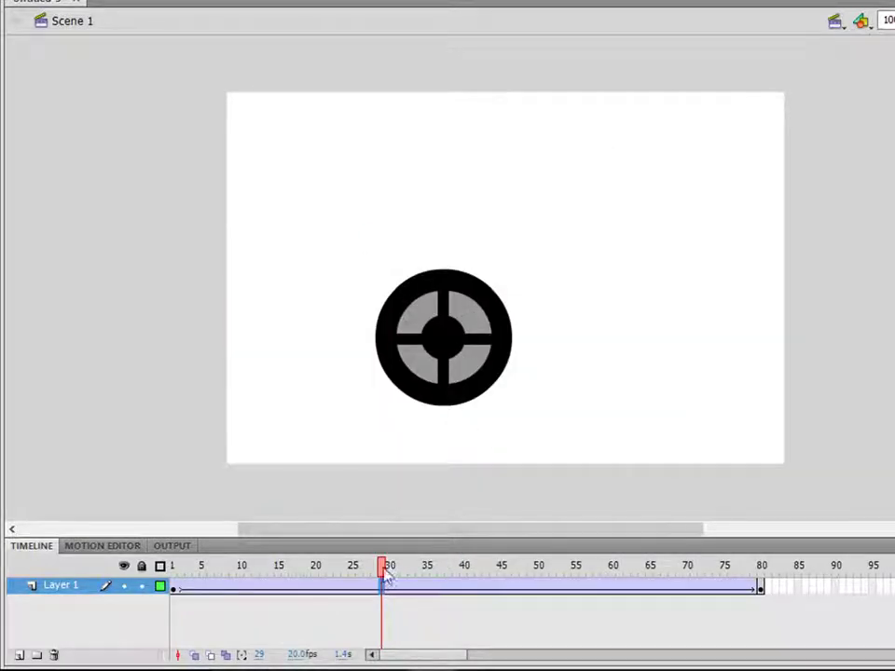
drag(383, 565, 336, 566)
drag(238, 571, 2, 596)
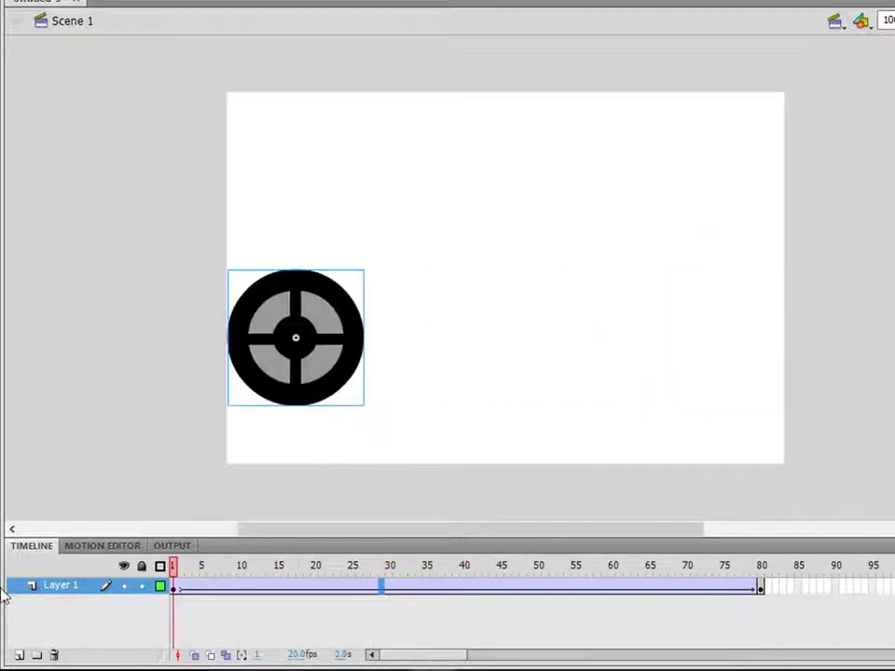
Set the tween's rotation to CW and scrub back to frame 1 to preview the rolling wheel.
click(414, 587)
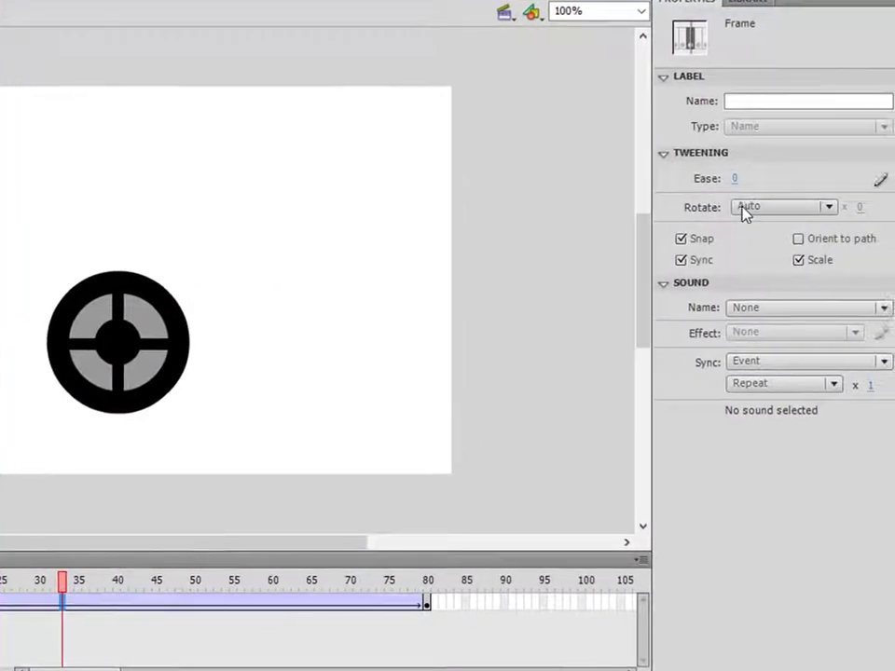
click(831, 211)
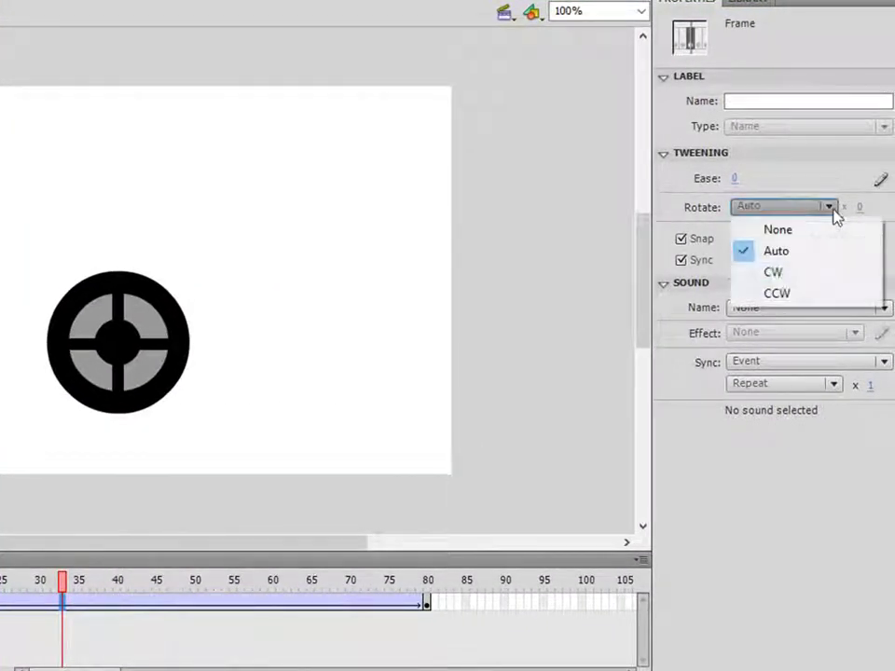
click(785, 279)
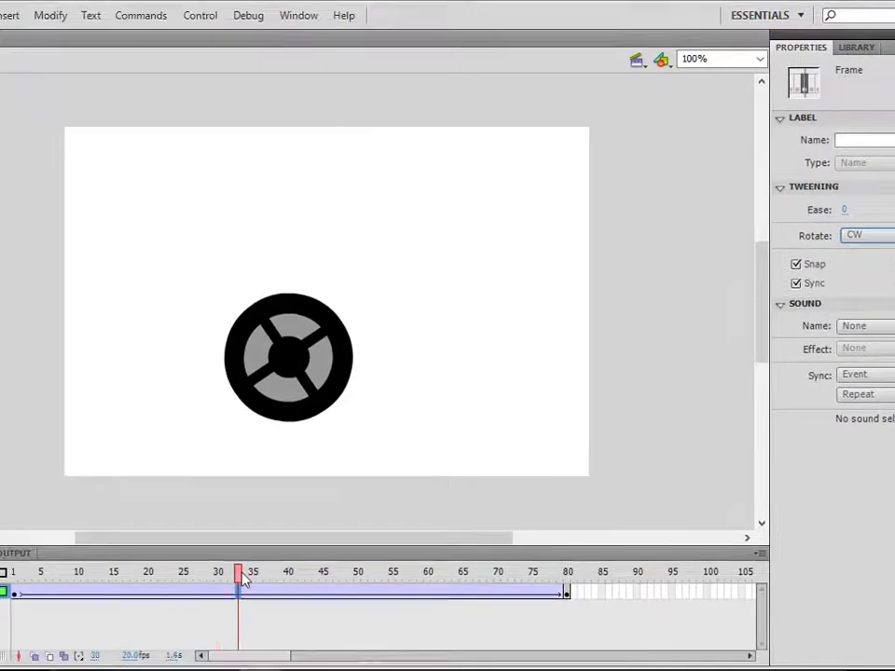
drag(62, 580, 48, 580)
drag(225, 578, 15, 578)
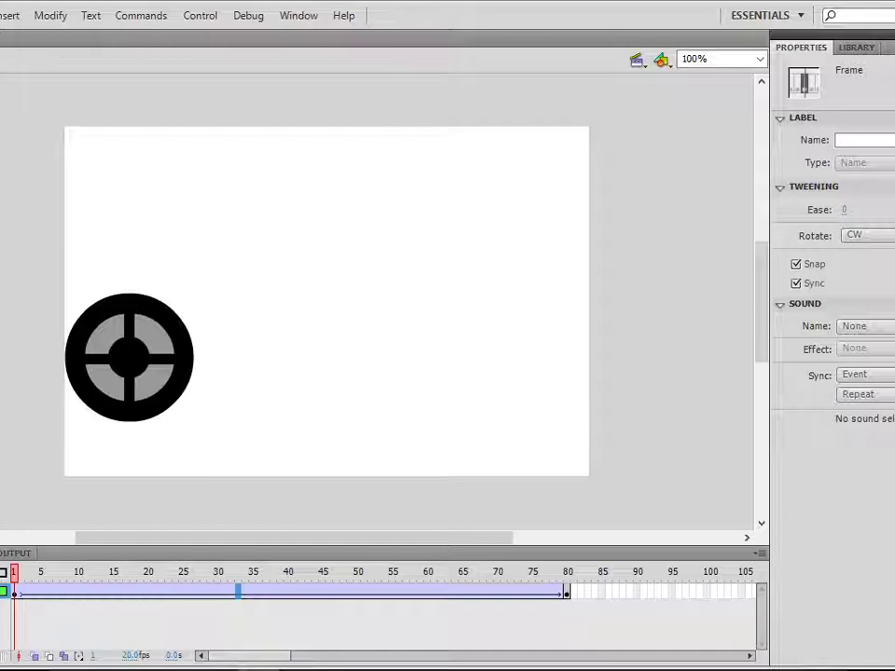
Draw a black ground rectangle about 600 x 77 px across the lower part of the stage on frame 1.
click(894, 230)
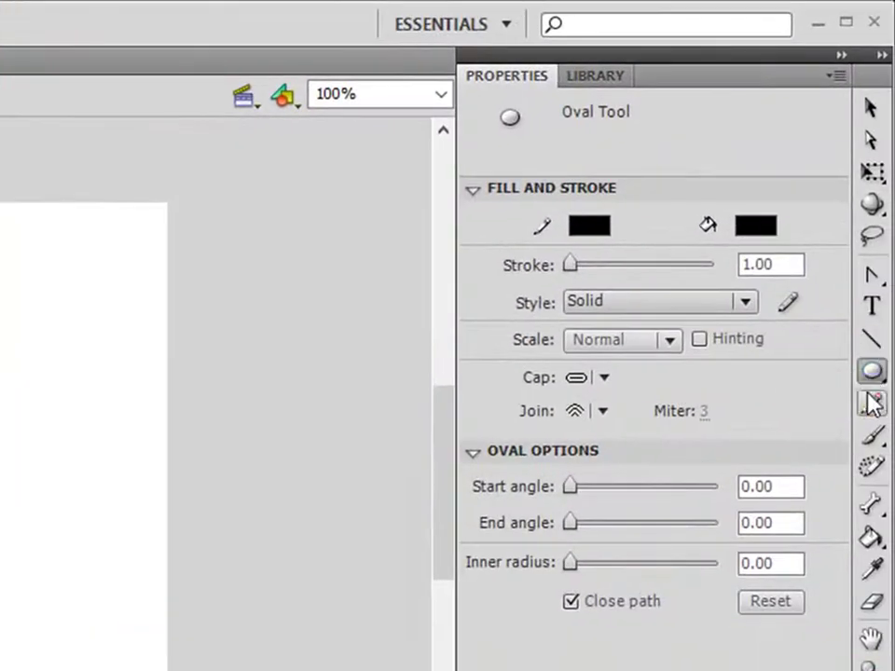
click(872, 376)
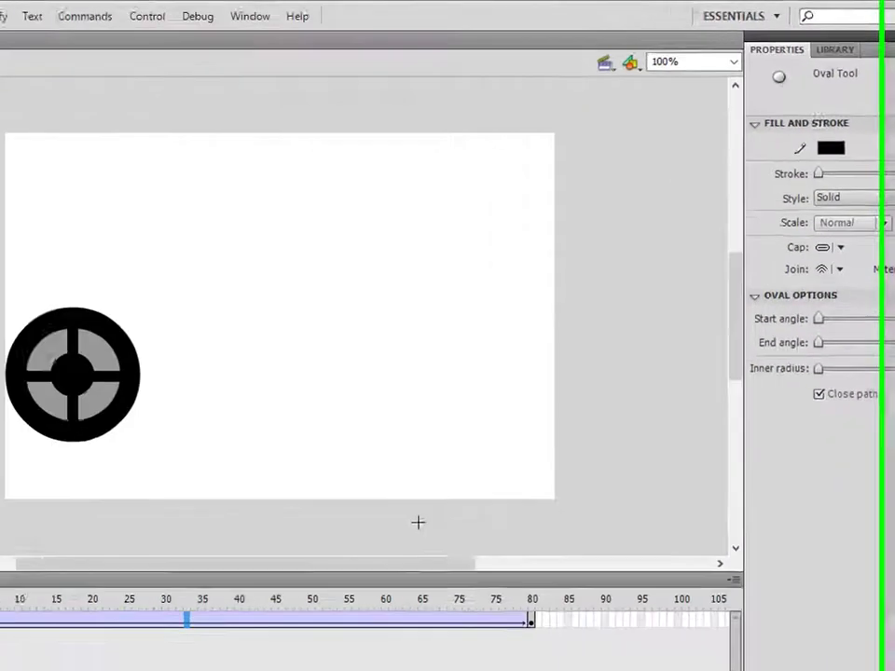
key(r)
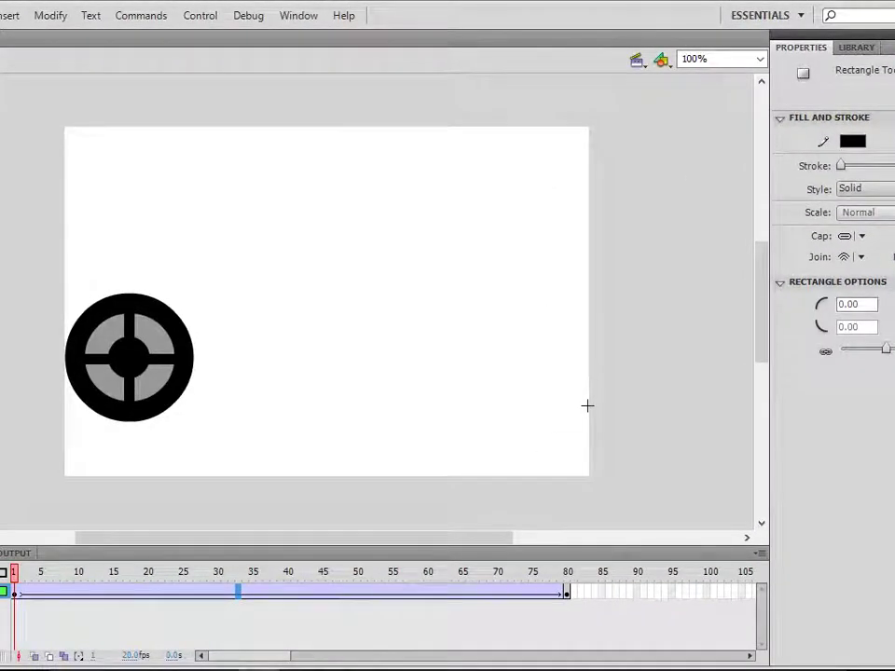
mouse_move(587, 406)
mouse_down()
mouse_move(112, 492)
mouse_move(38, 472)
mouse_move(62, 472)
mouse_up()
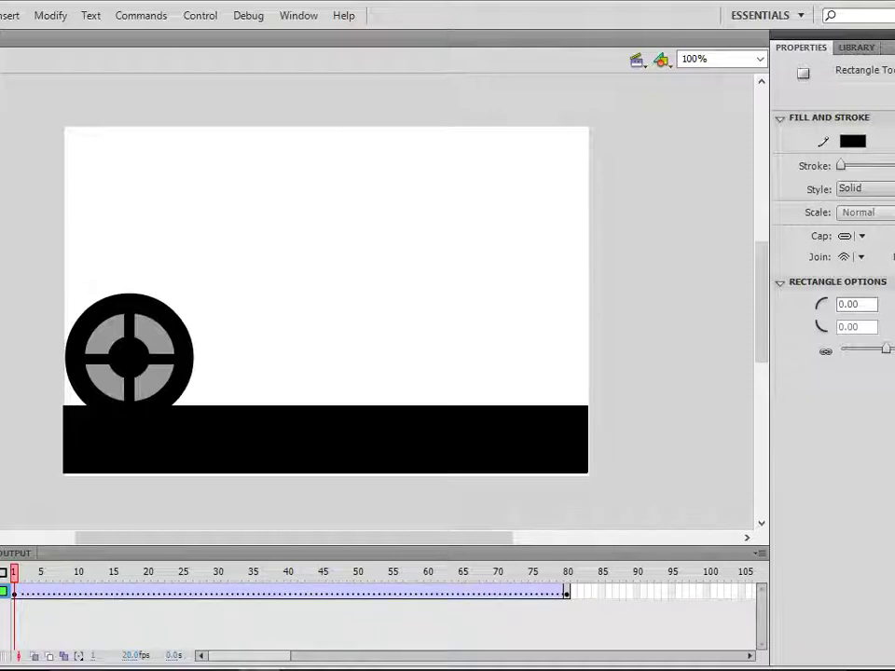
key(v)
Cut the ground rectangle from Layer 1, paste it on a new layer and align it with the stage's left edge under the wheel.
click(250, 449)
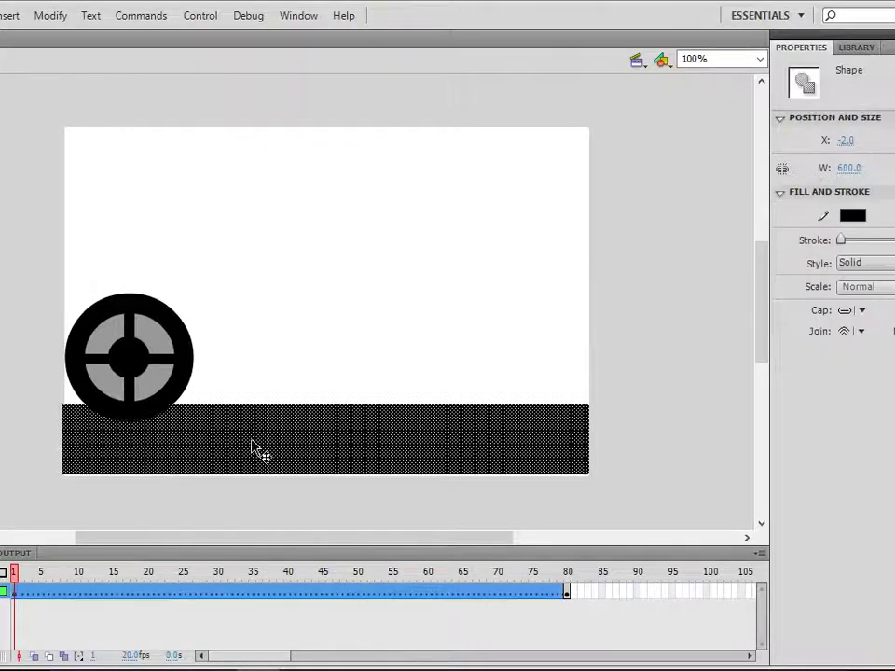
click(658, 434)
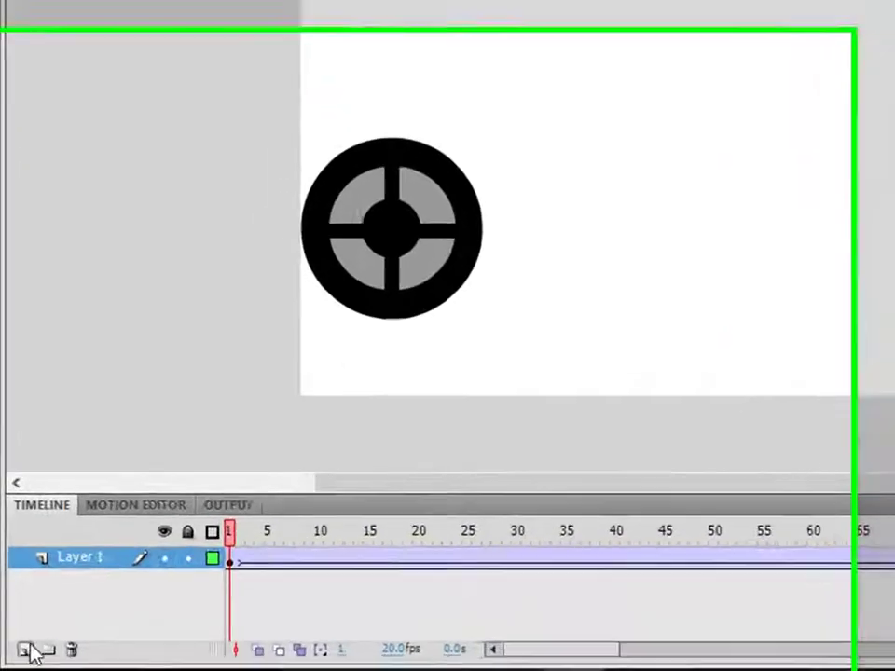
click(20, 653)
key(ctrl+v)
drag(755, 139, 722, 359)
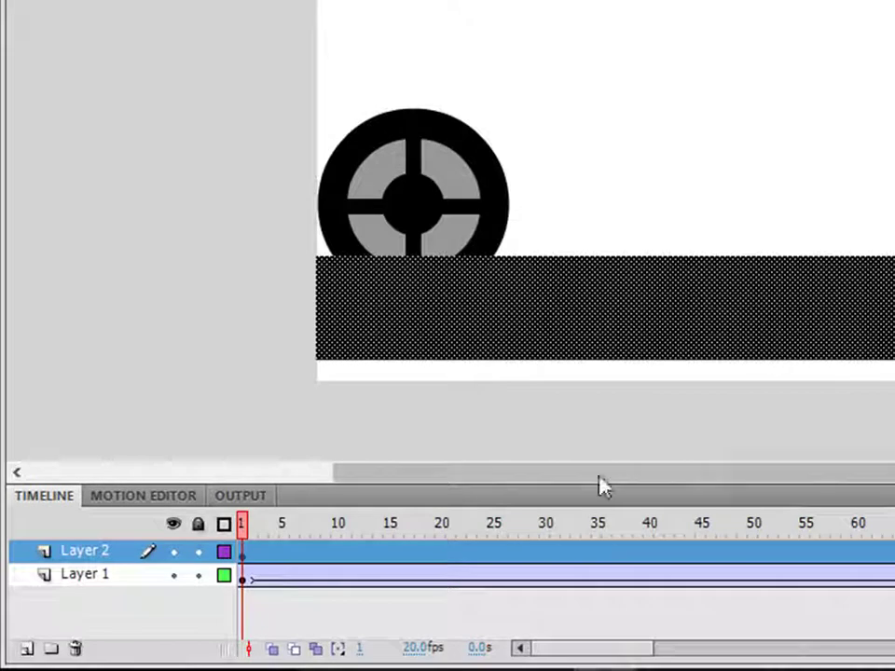
click(697, 145)
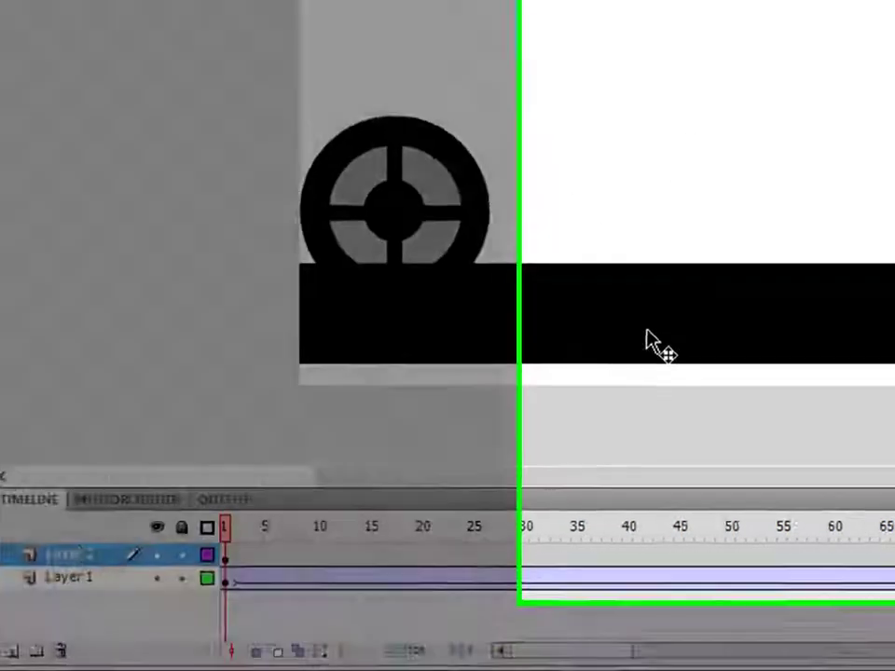
Change the ground rectangle's fill to dark olive #333300.
click(634, 330)
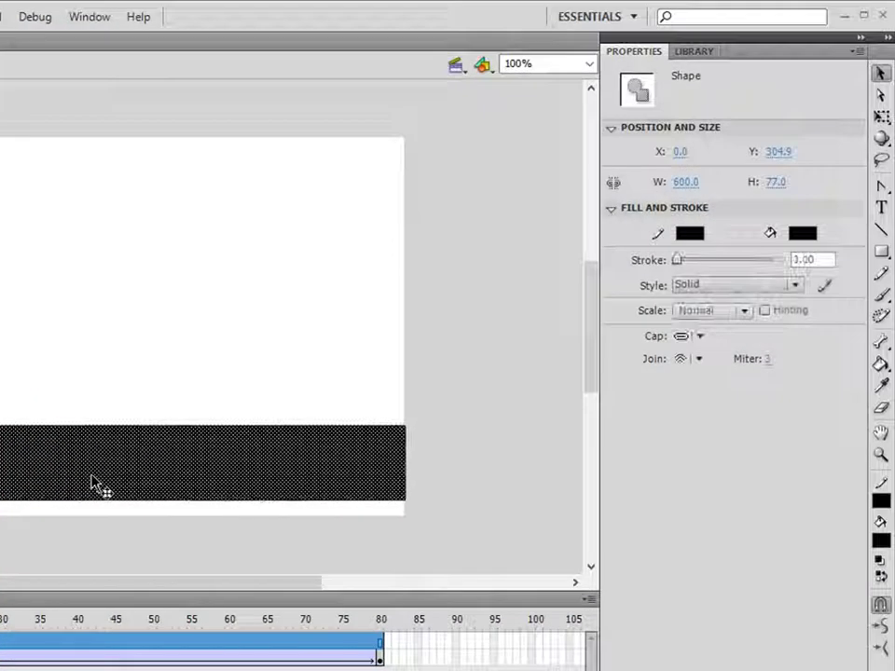
click(880, 541)
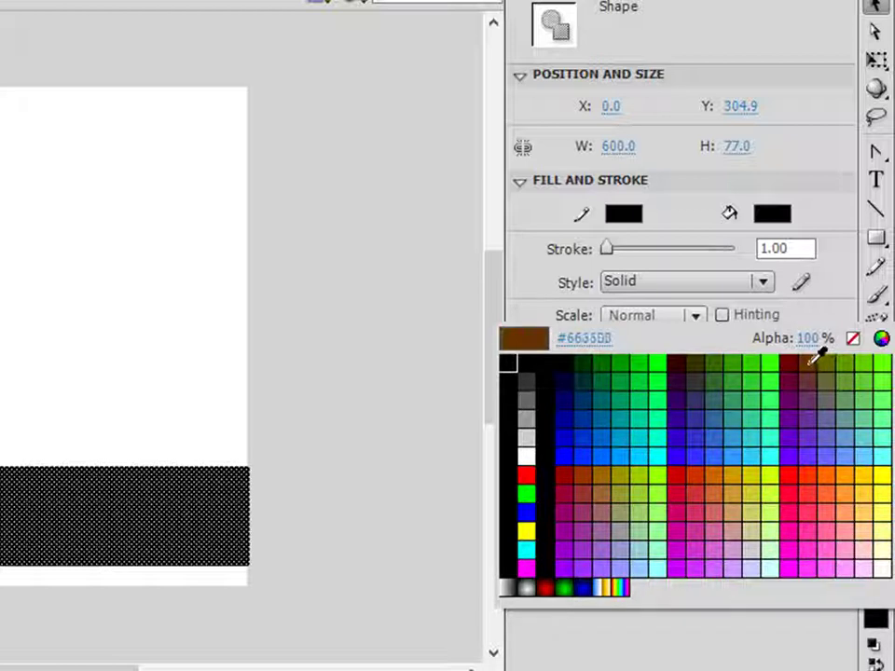
click(693, 361)
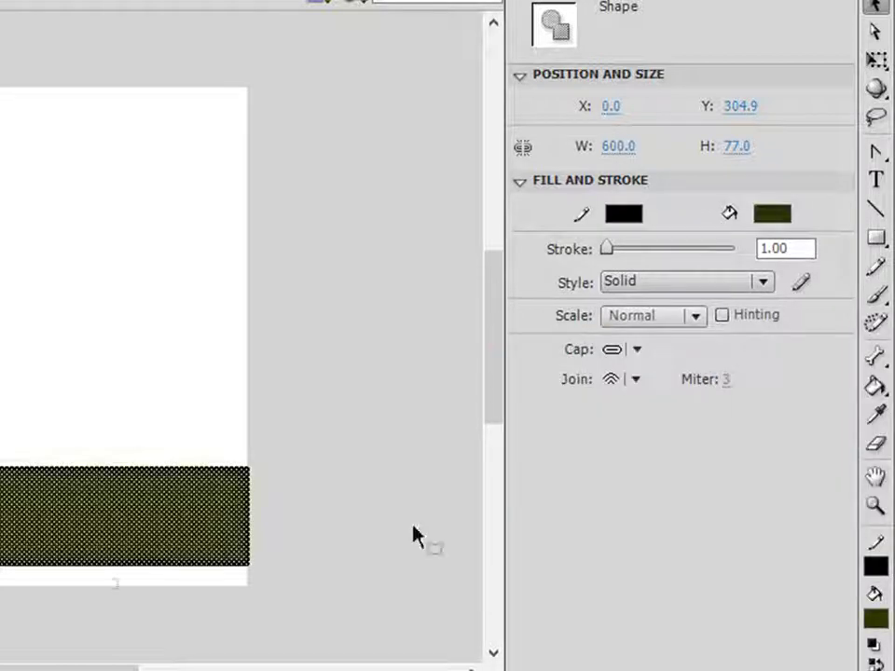
click(370, 464)
Set the ground rectangle's fill back to black and deselect it.
click(226, 523)
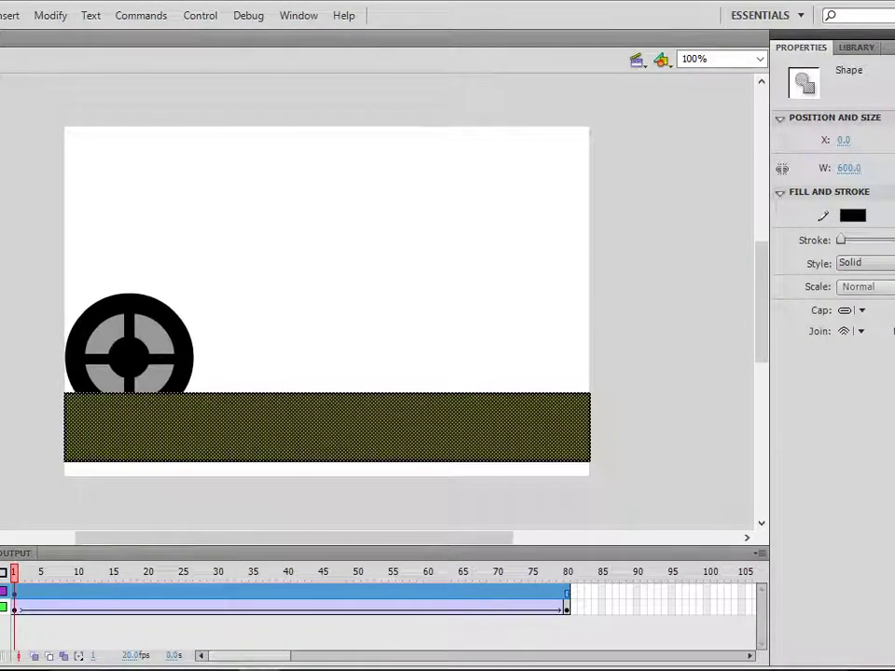
click(885, 216)
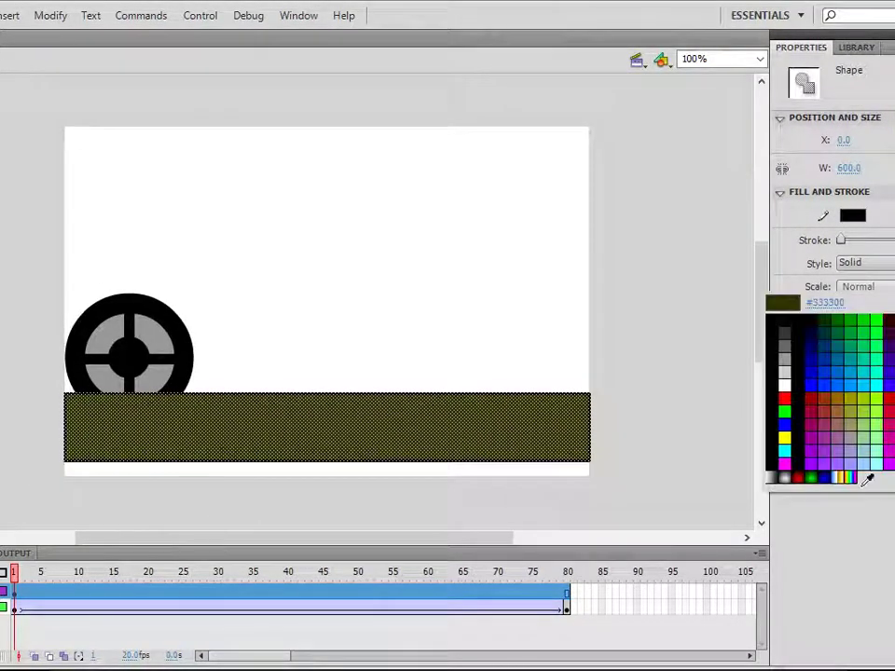
click(799, 353)
click(677, 367)
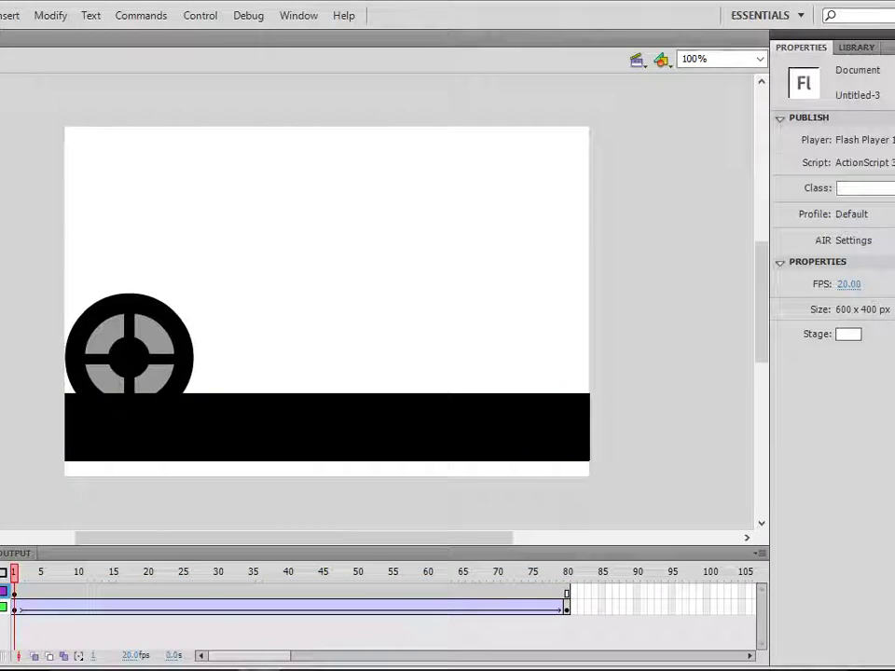
Draw three white lane-marking rectangles in a row along the black ground, the first about 148 px wide.
key(r)
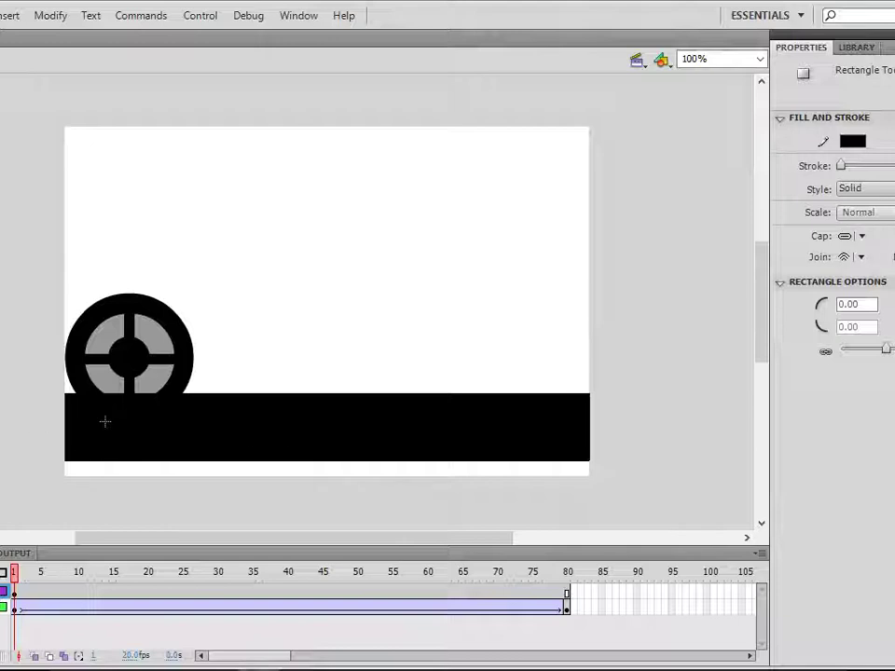
drag(221, 438, 221, 438)
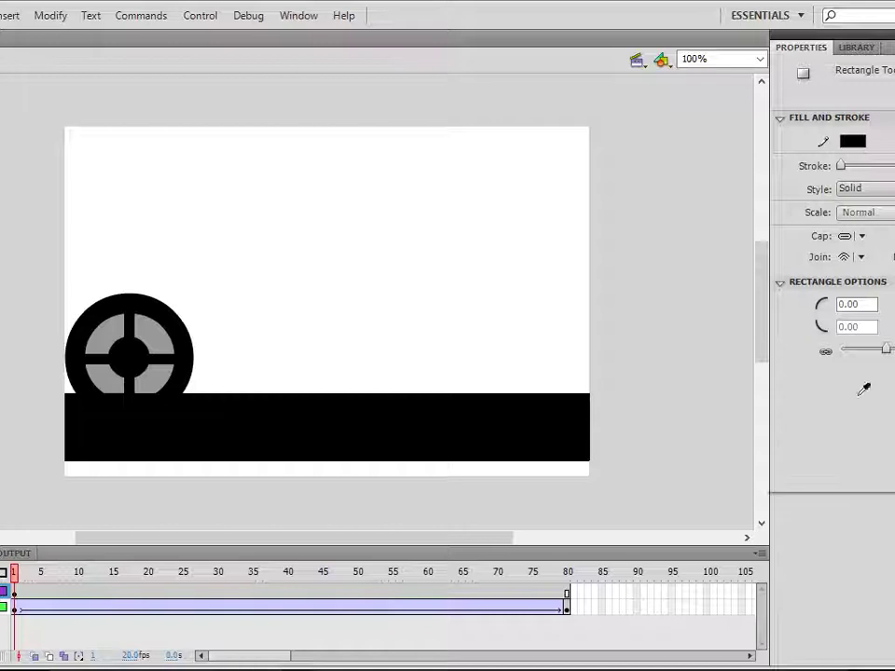
click(852, 141)
click(794, 369)
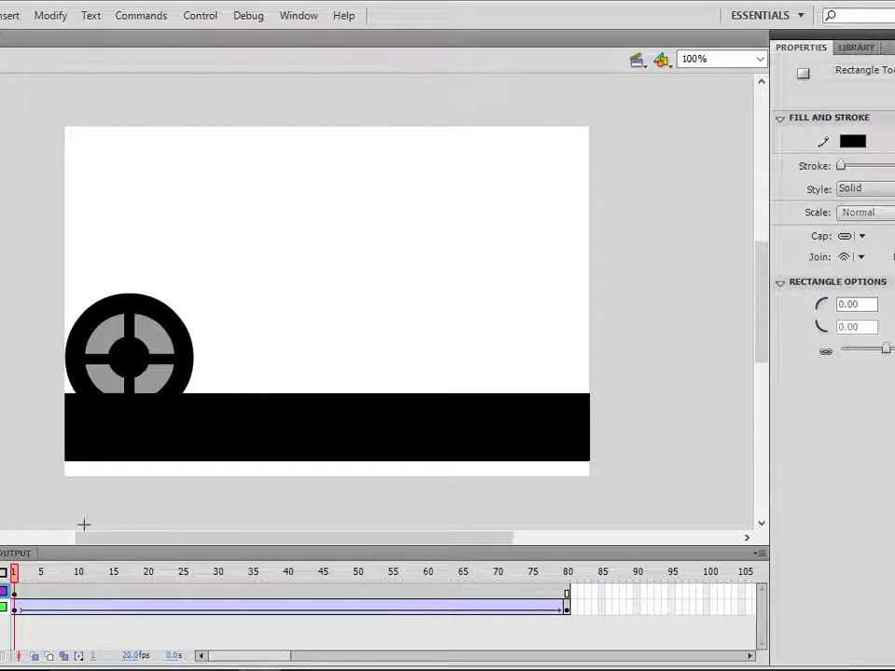
drag(220, 438, 220, 438)
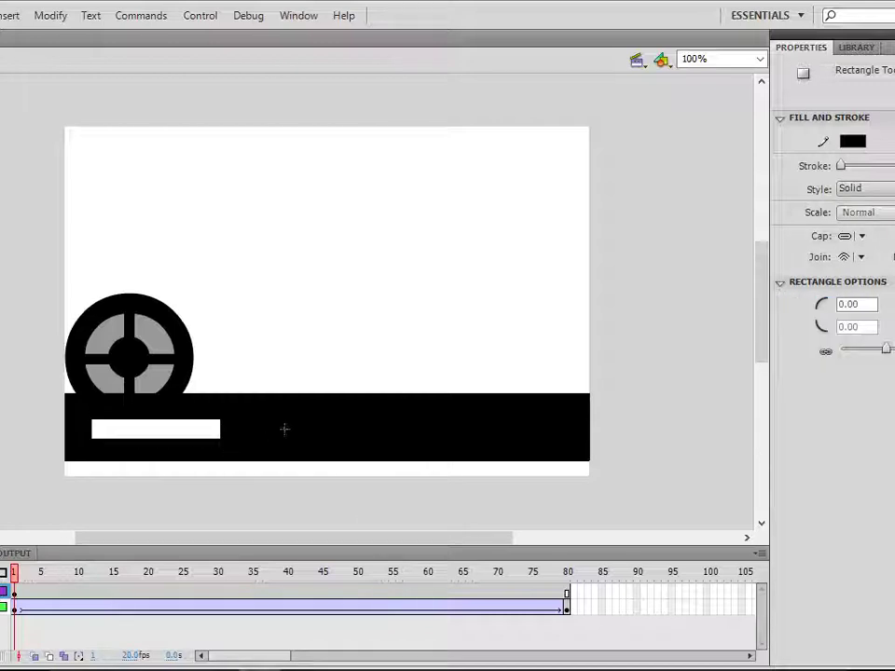
drag(284, 421, 565, 435)
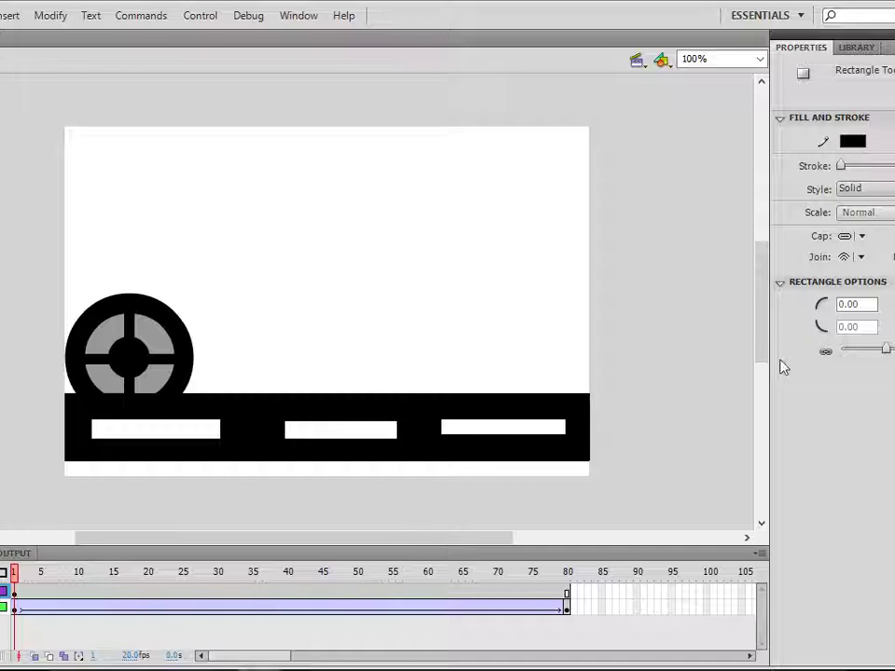
click(270, 341)
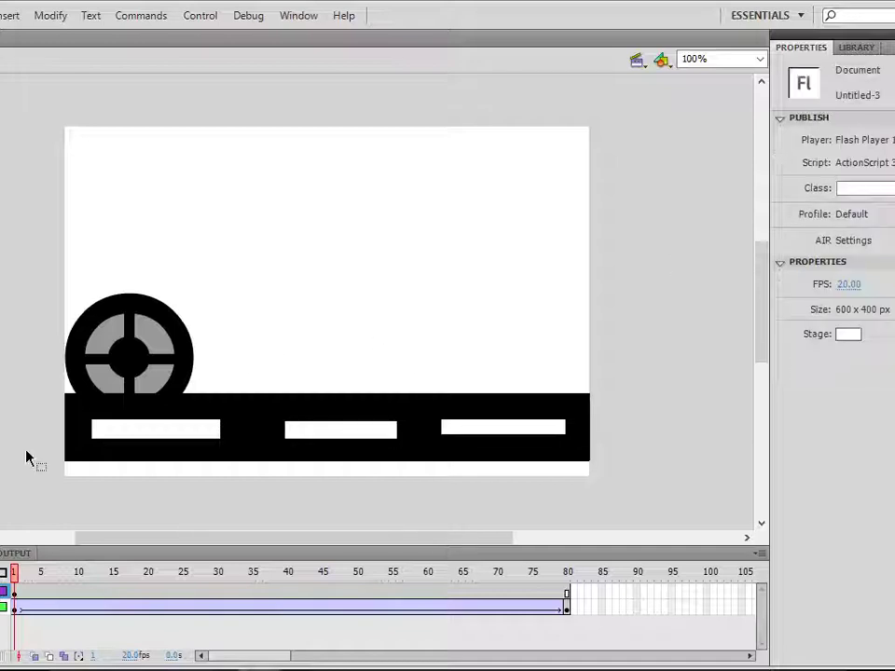
Move the wheel's Layer 1 above Layer 2 so the wheel sits in front of the road.
click(184, 367)
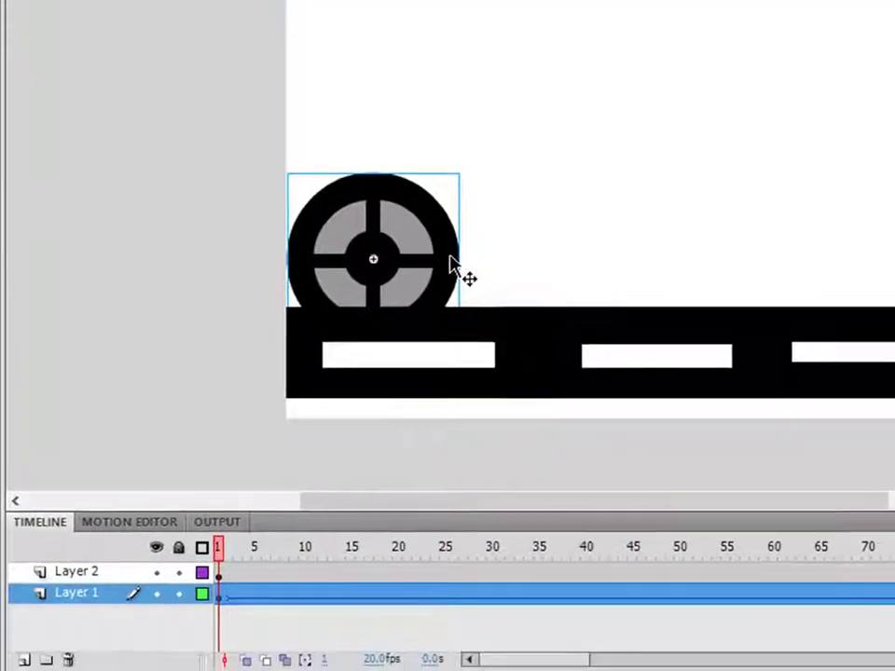
click(79, 594)
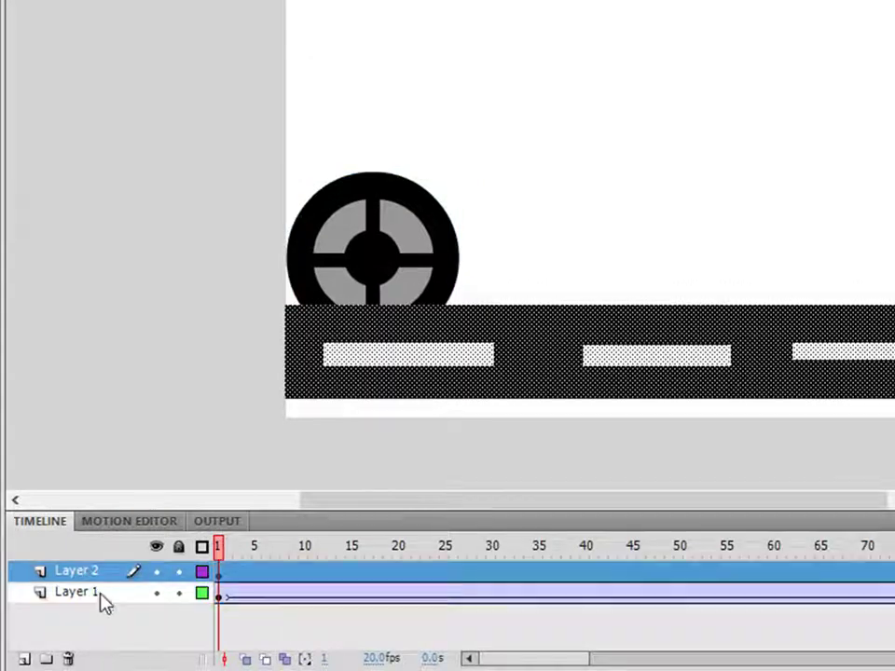
click(99, 604)
drag(94, 606, 89, 573)
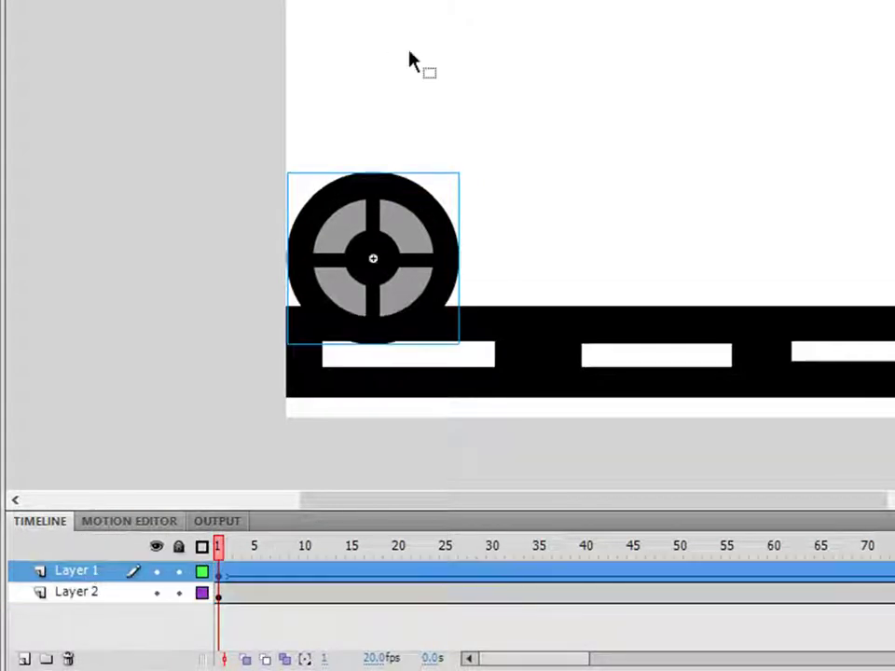
Change the road's black fill on Layer 2 to dark gray, leaving the lane markings white.
click(513, 295)
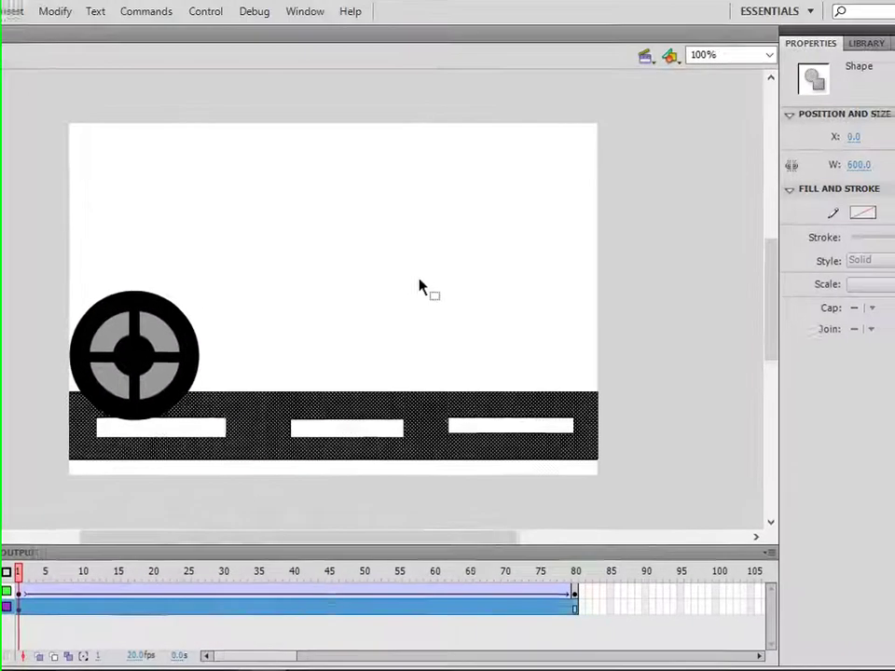
click(764, 159)
click(767, 335)
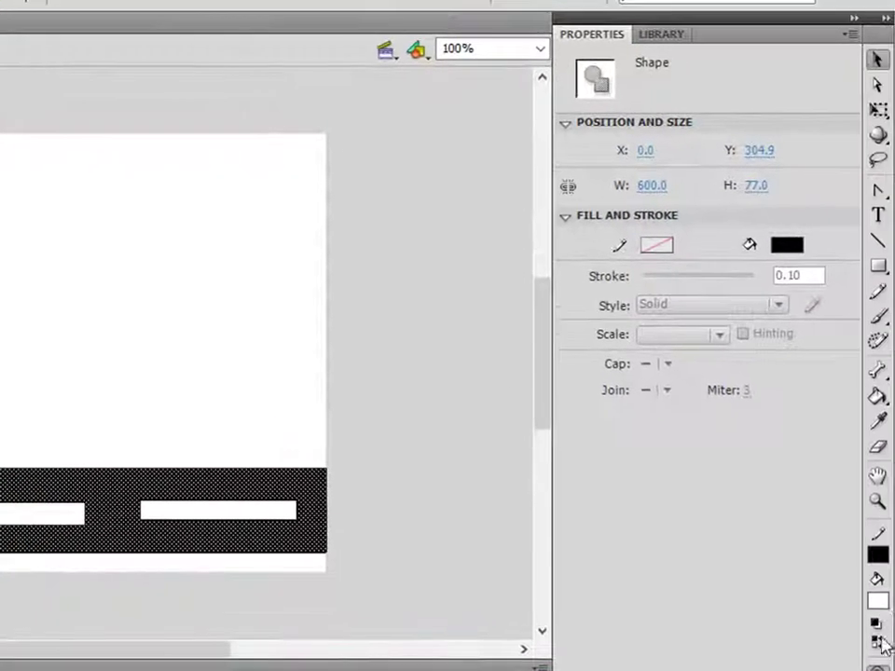
click(878, 601)
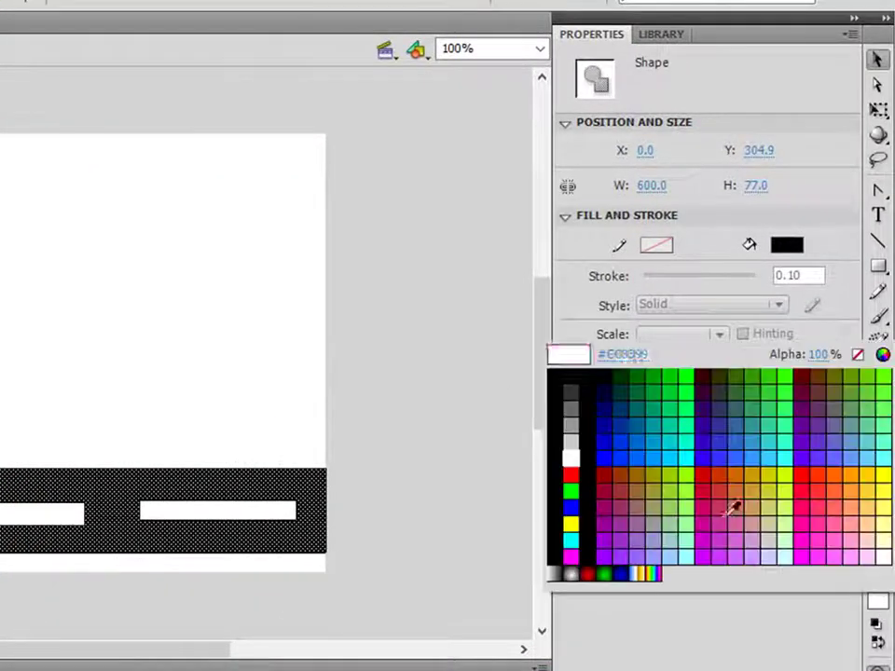
click(571, 392)
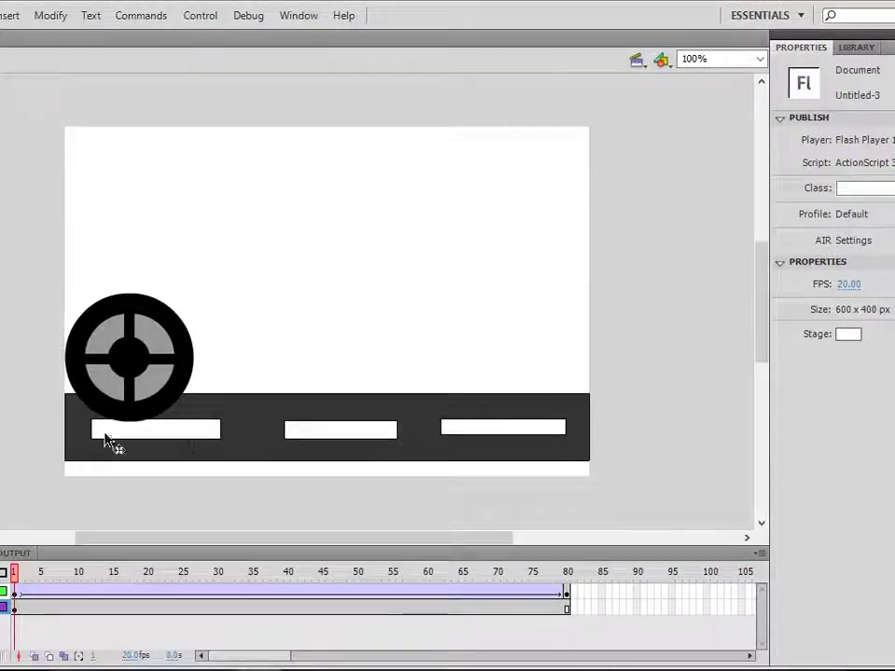
click(187, 436)
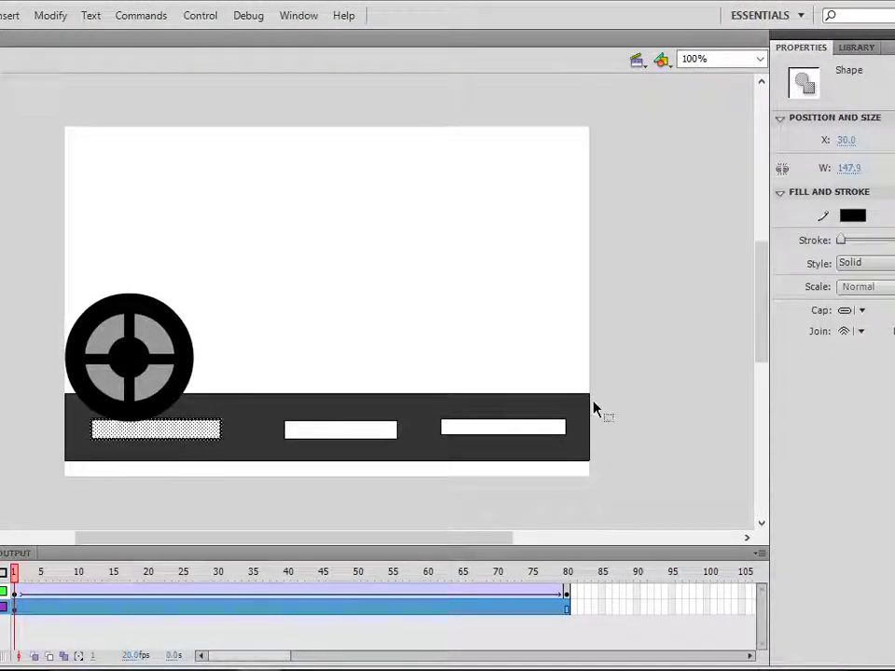
key(q)
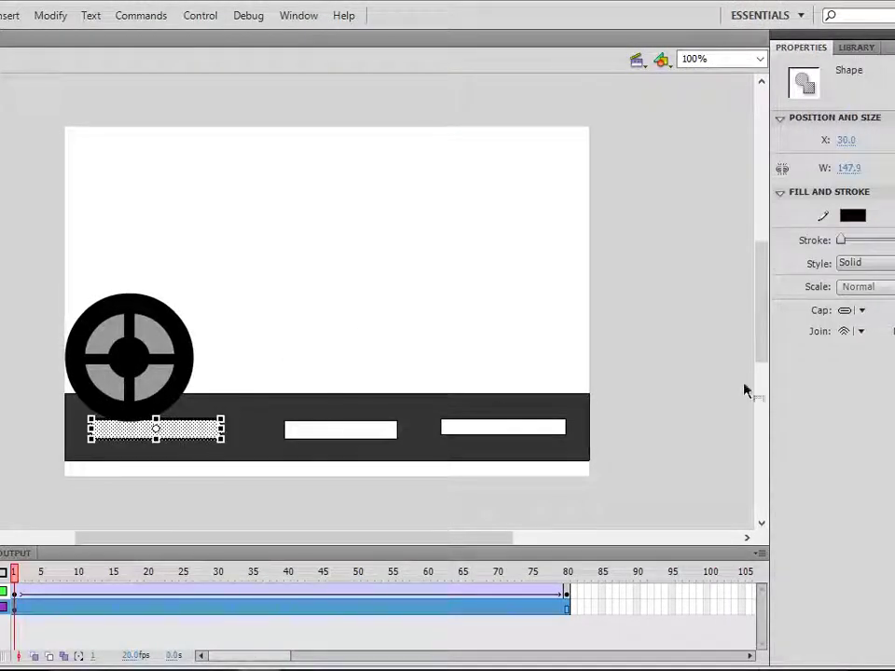
click(446, 390)
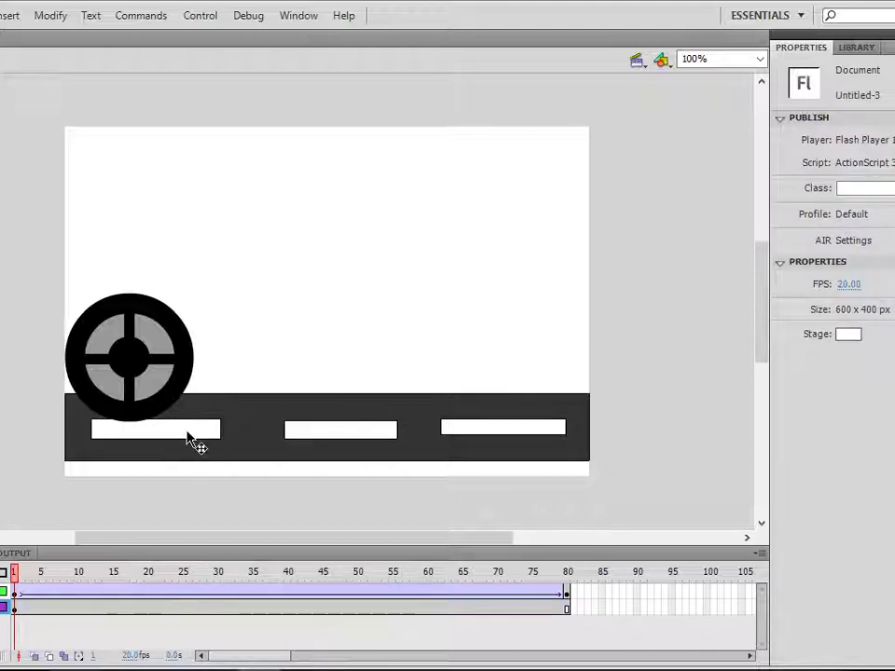
click(194, 436)
click(322, 328)
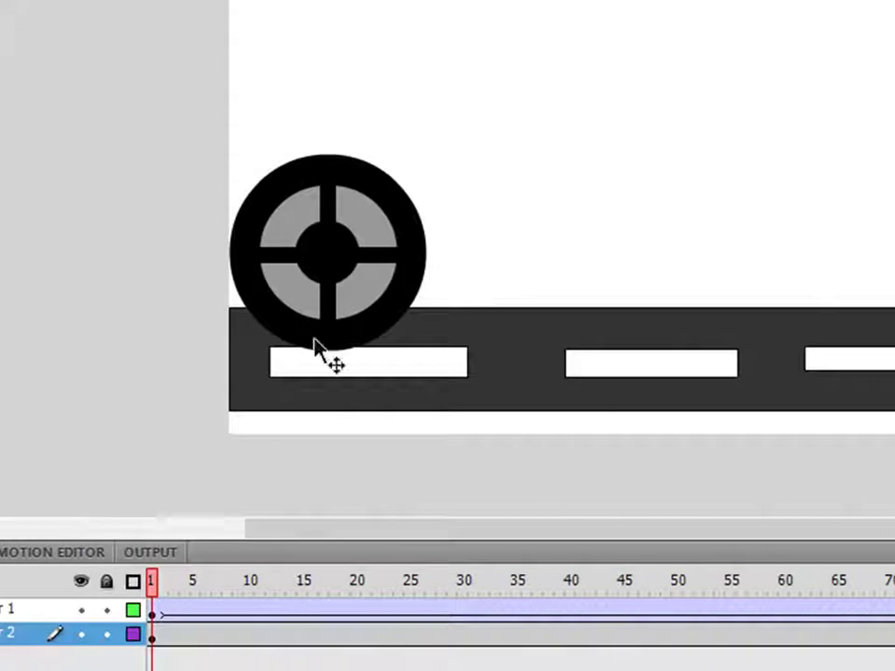
Preview the wheel rolling along the road by scrubbing the timeline back to frame 1, and play the test movie.
click(164, 591)
drag(191, 589, 893, 568)
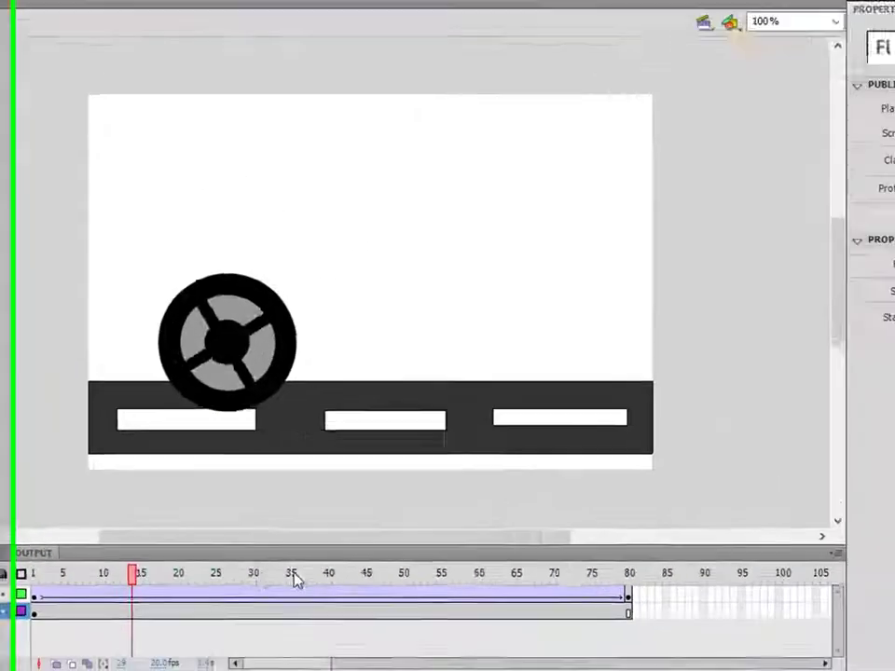
drag(580, 564, 13, 583)
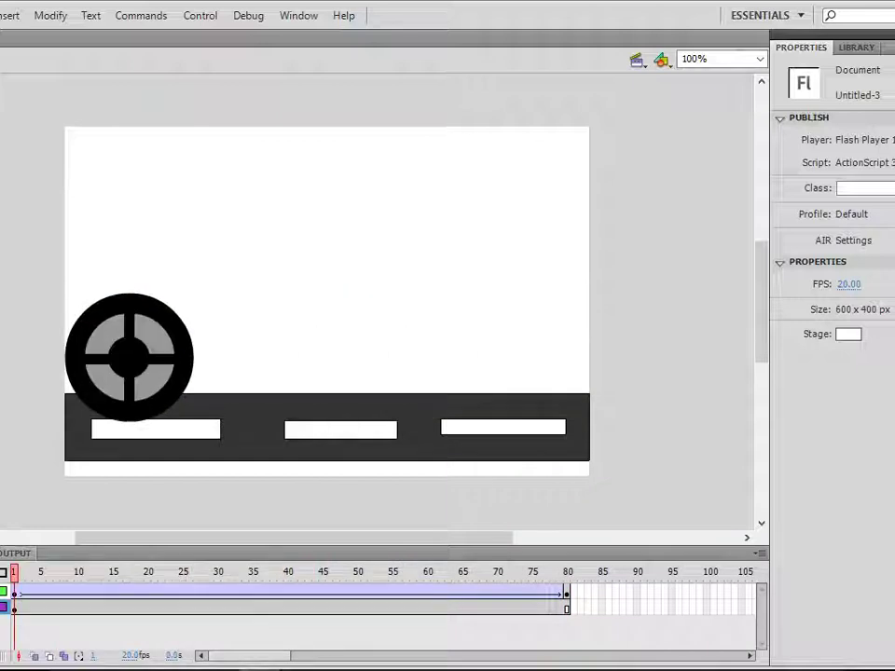
right_click(3, 572)
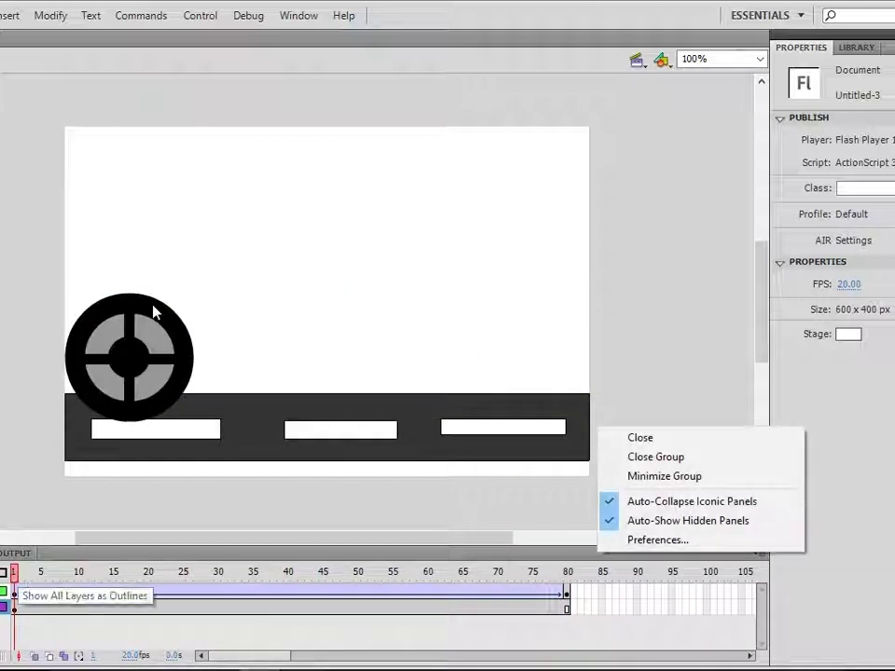
click(726, 320)
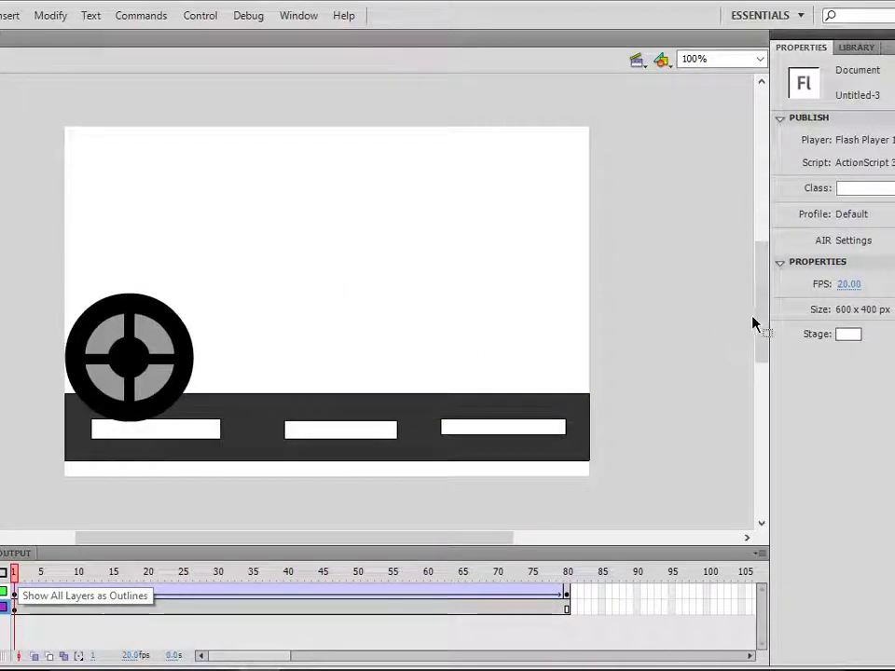
key(ctrl+Return)
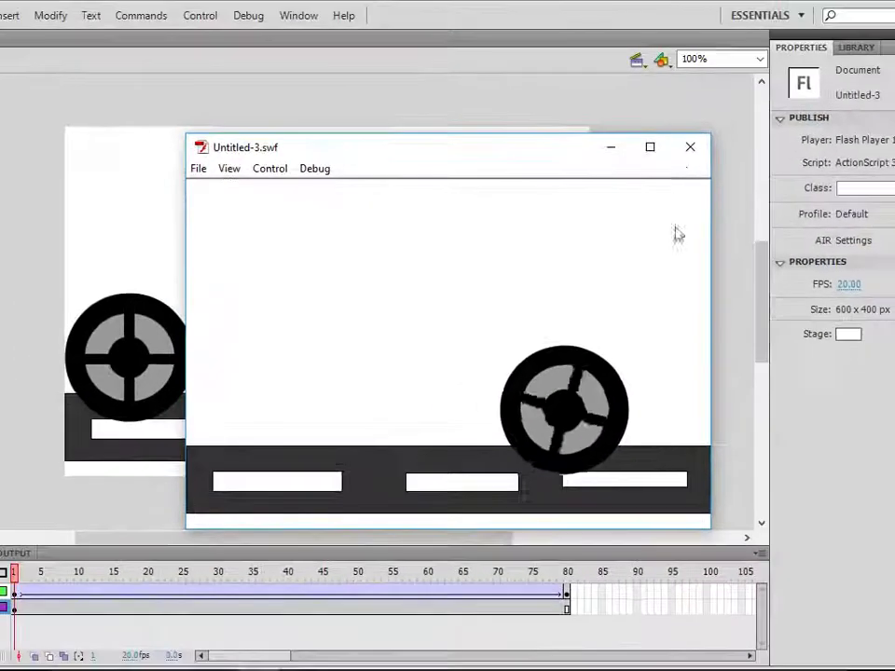
click(690, 147)
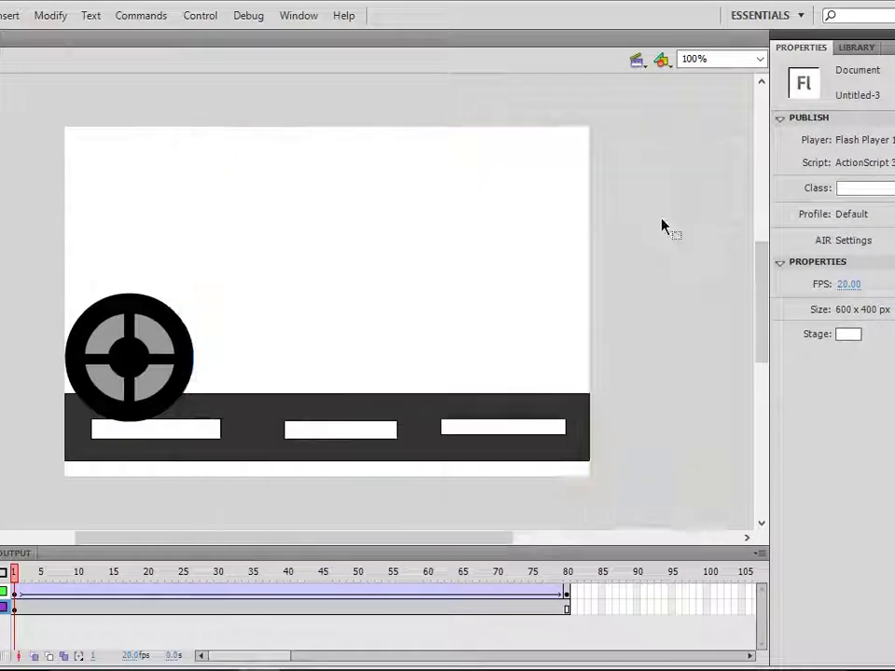